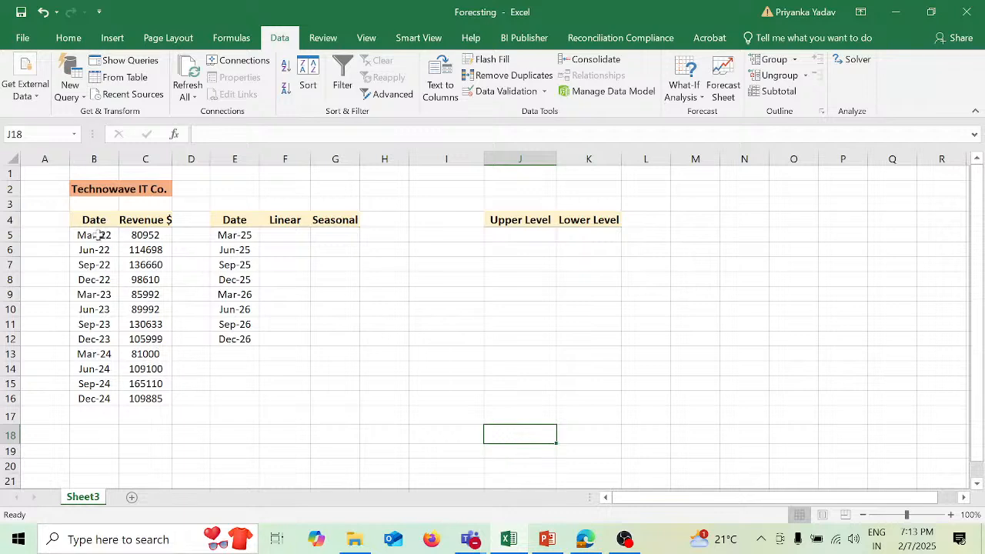
{"action": "left_click_drag", "start_coordinate": [88, 220], "coordinate": [174, 396]}
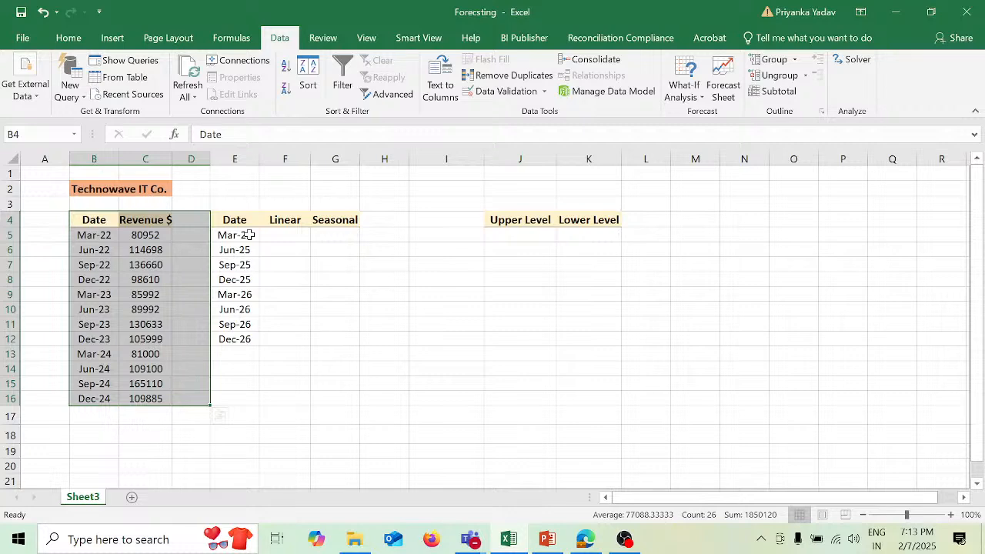
{"action": "left_click_drag", "start_coordinate": [248, 235], "coordinate": [248, 333]}
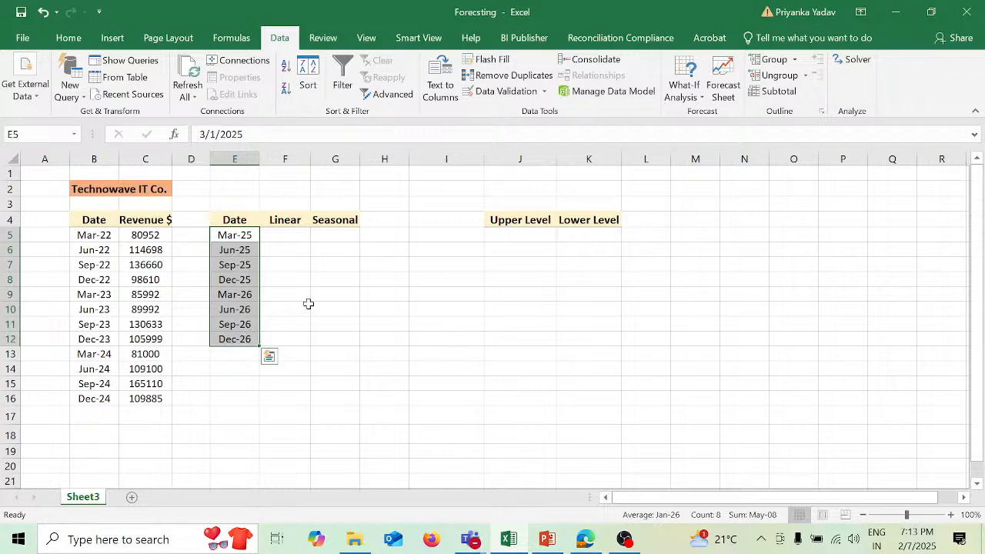
- Start a FORECAST.LINEAR formula in cell F5, the Linear forecast for Mar-25
{"action": "left_click", "coordinate": [297, 235]}
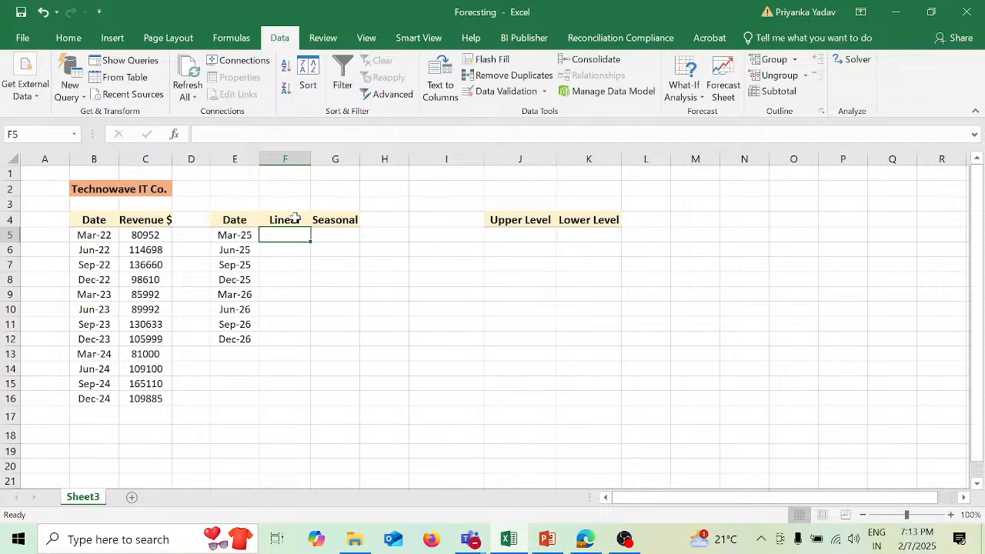
{"action": "type", "text": "=ore"}
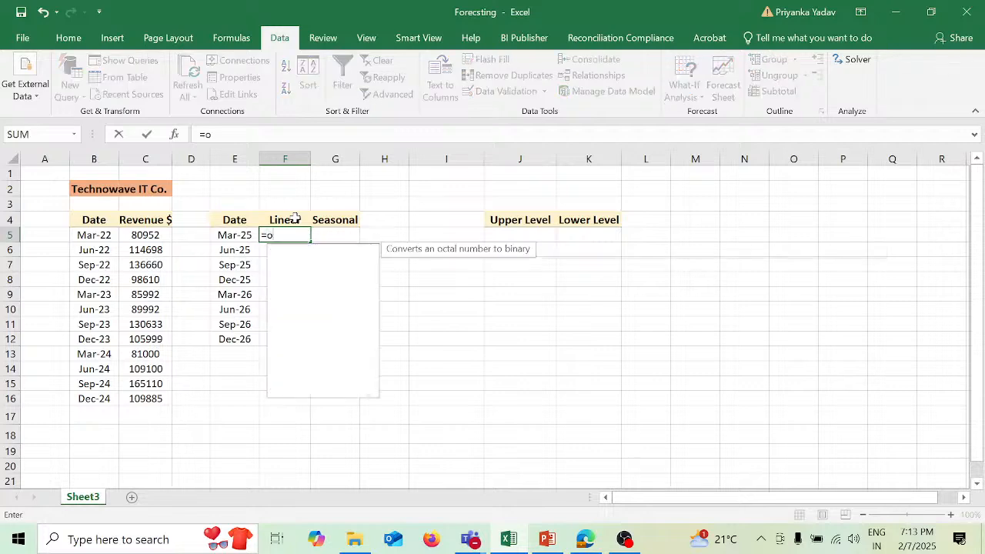
{"action": "key", "text": "BackSpace"}
{"action": "key", "text": "BackSpace"}
{"action": "key", "text": "BackSpace"}
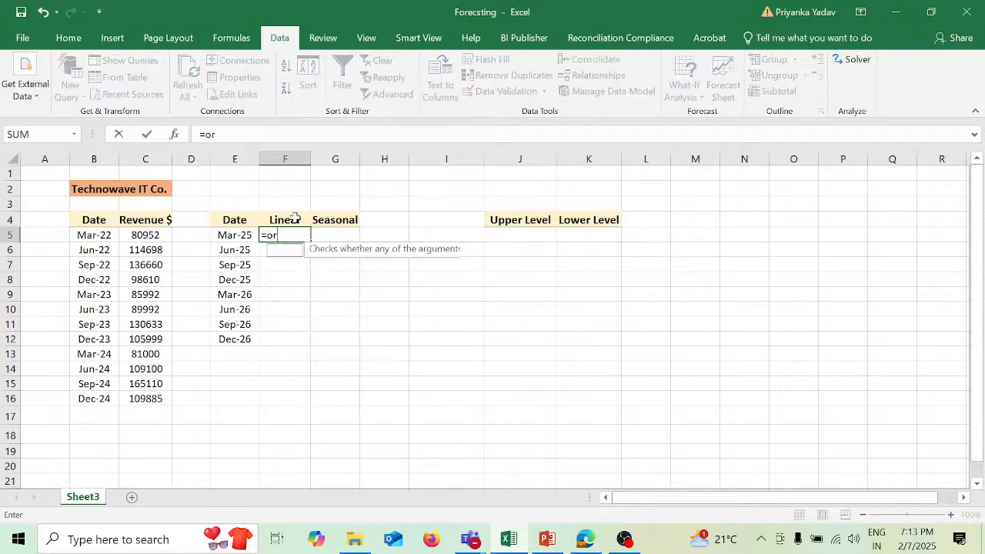
{"action": "type", "text": "fo"}
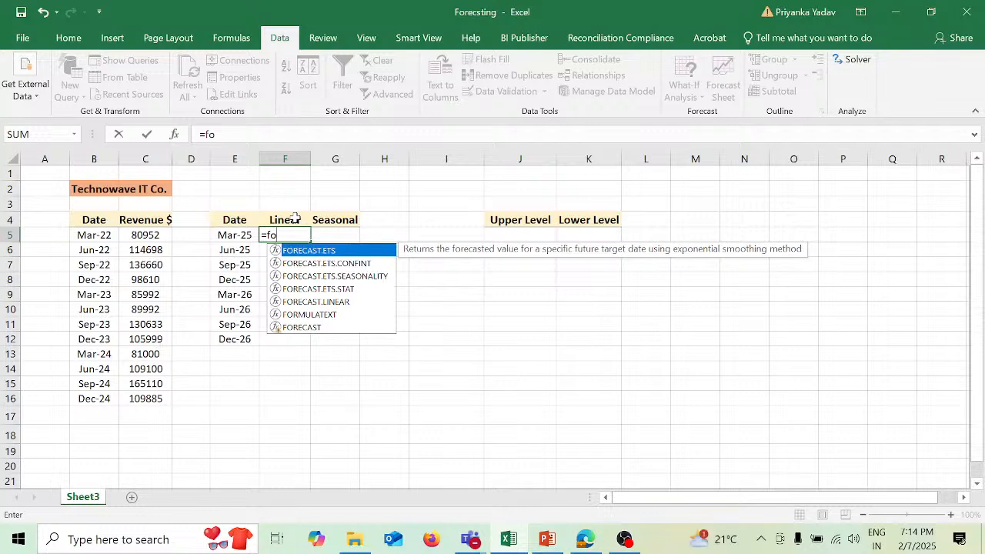
{"action": "key", "text": "Down"}
{"action": "key", "text": "Down"}
{"action": "key", "text": "Down"}
{"action": "key", "text": "Down"}
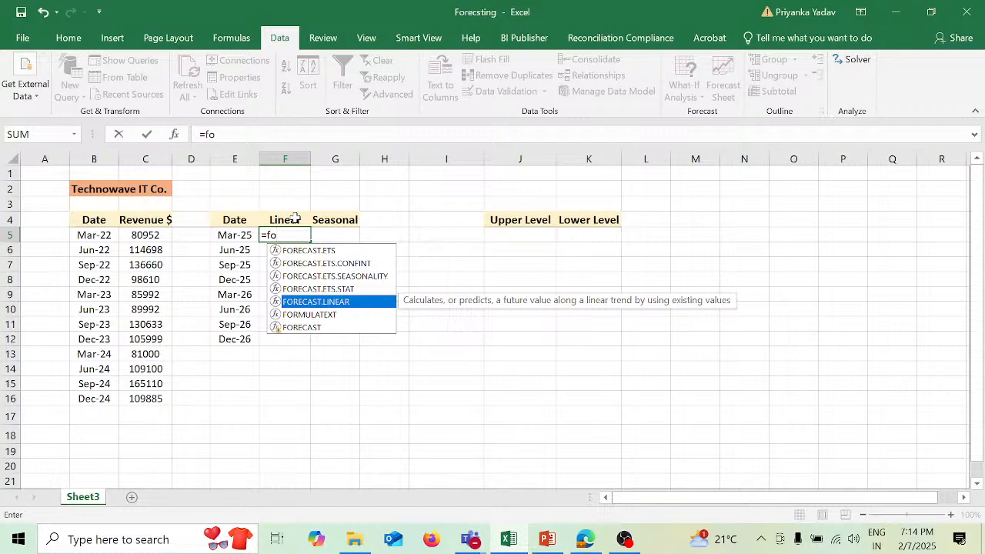
{"action": "key", "text": "Tab"}
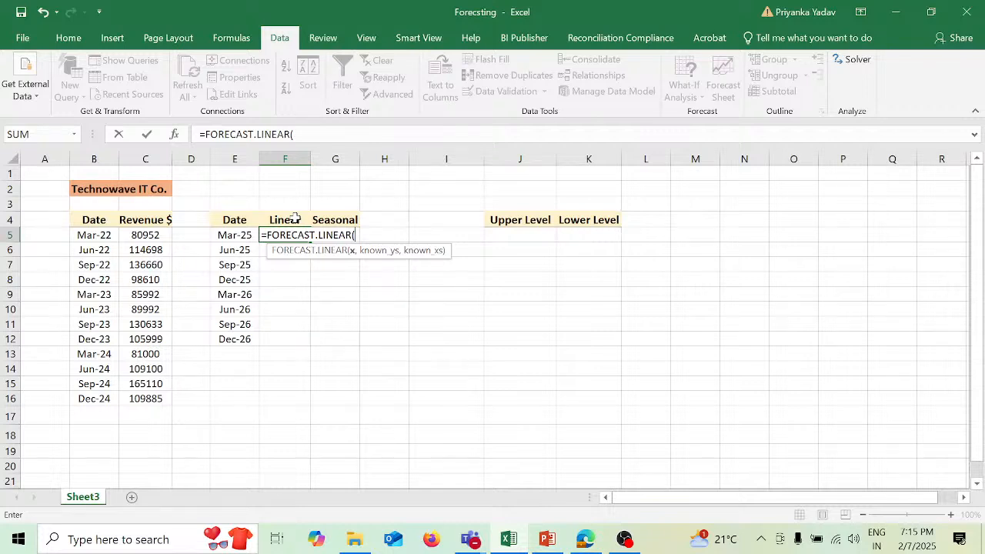
- Fill in the function's arguments with E5 as x, C5:C16 as the known ys and B5:B16 as the known xs
{"action": "left_click", "coordinate": [247, 234]}
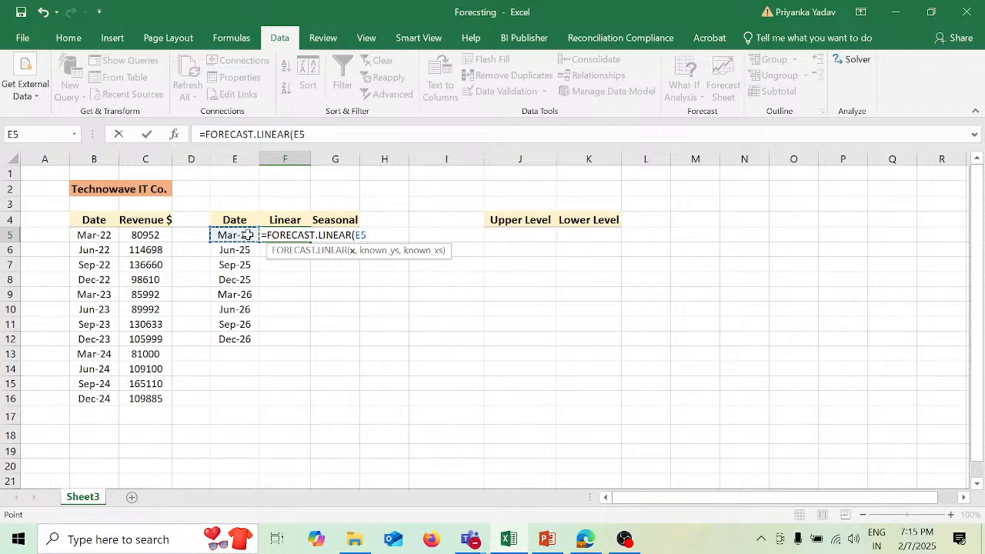
{"action": "type", "text": ","}
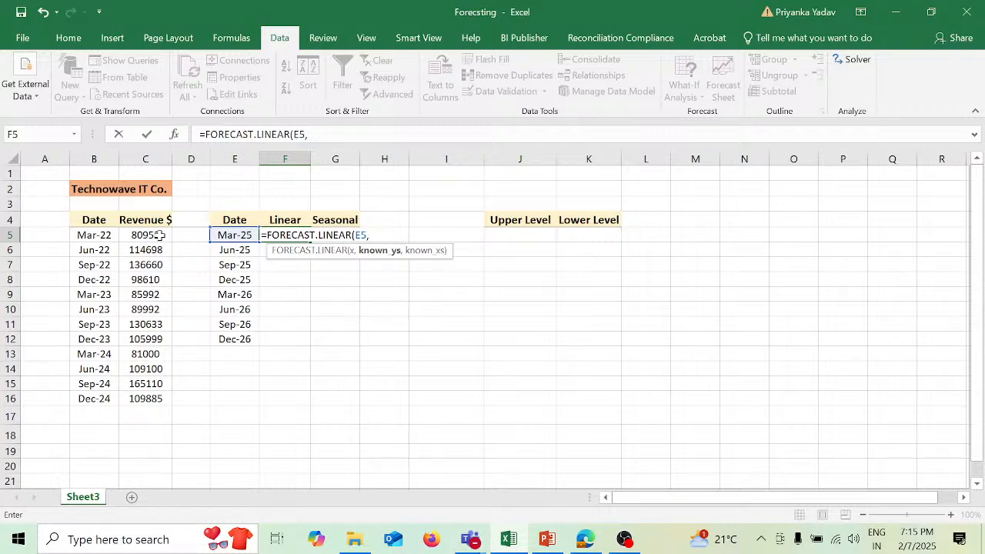
{"action": "left_click_drag", "start_coordinate": [159, 235], "coordinate": [161, 394]}
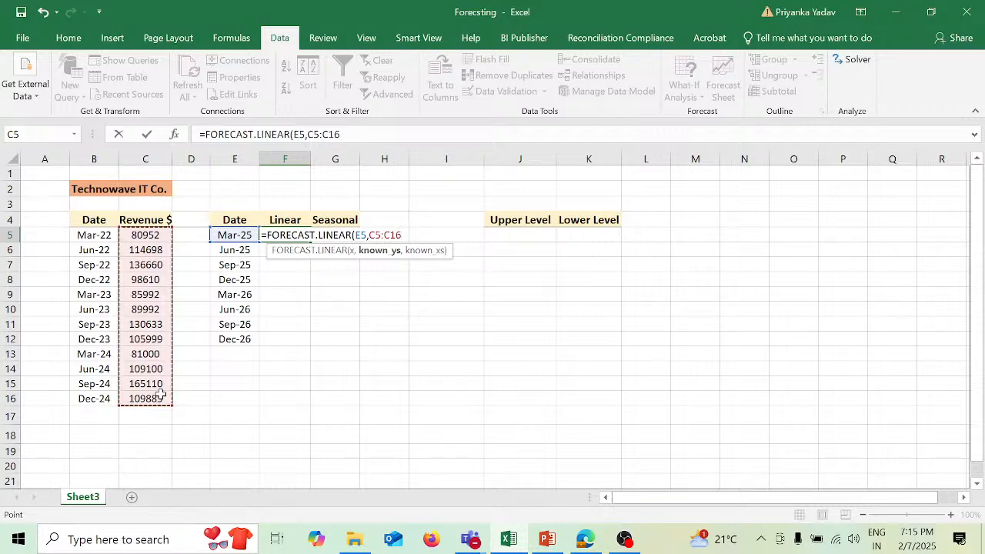
{"action": "type", "text": ","}
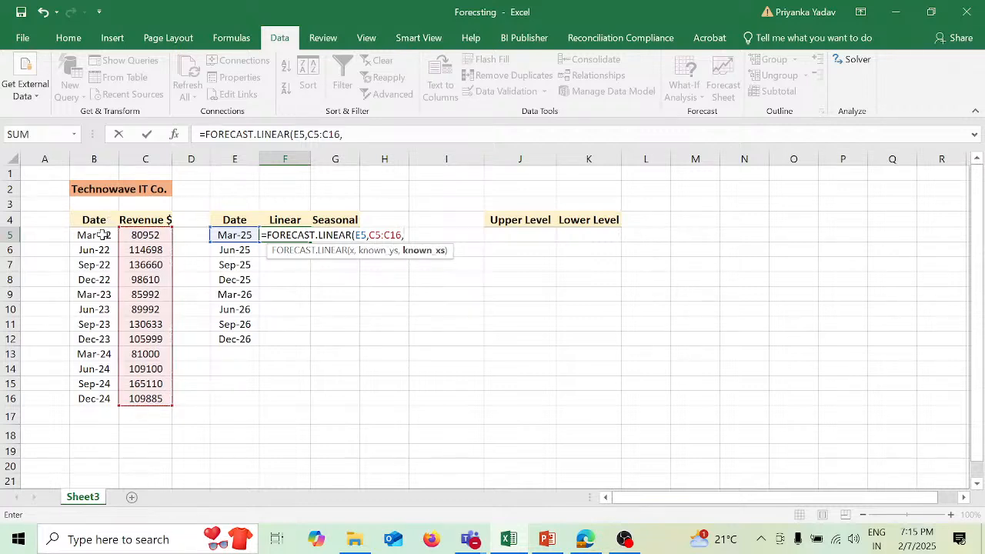
{"action": "left_click_drag", "start_coordinate": [102, 235], "coordinate": [108, 354]}
{"action": "left_click_drag", "start_coordinate": [108, 396], "coordinate": [108, 397]}
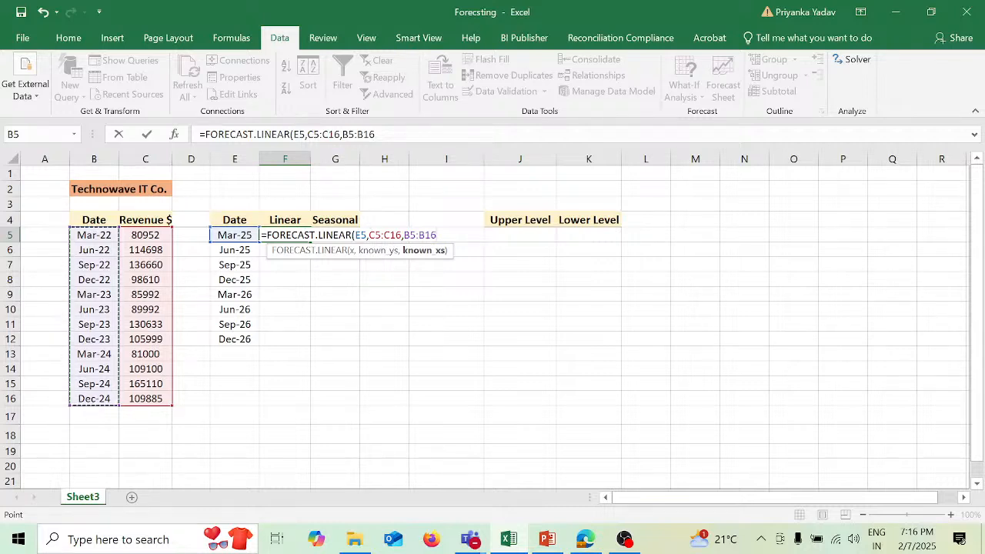
- Make the revenue range in the F5 formula absolute as $C$5:$C$16
{"action": "left_click", "coordinate": [307, 134]}
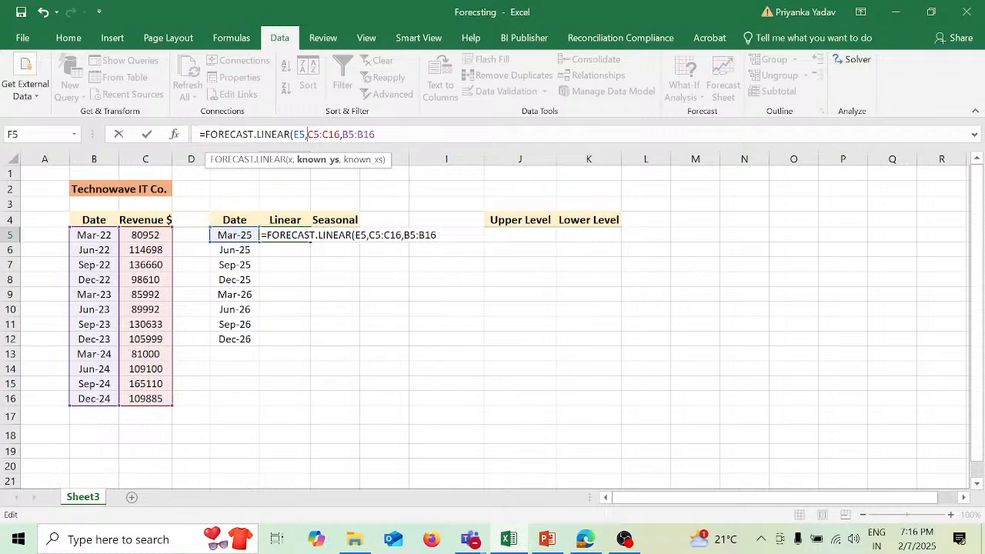
{"action": "type", "text": "$C"}
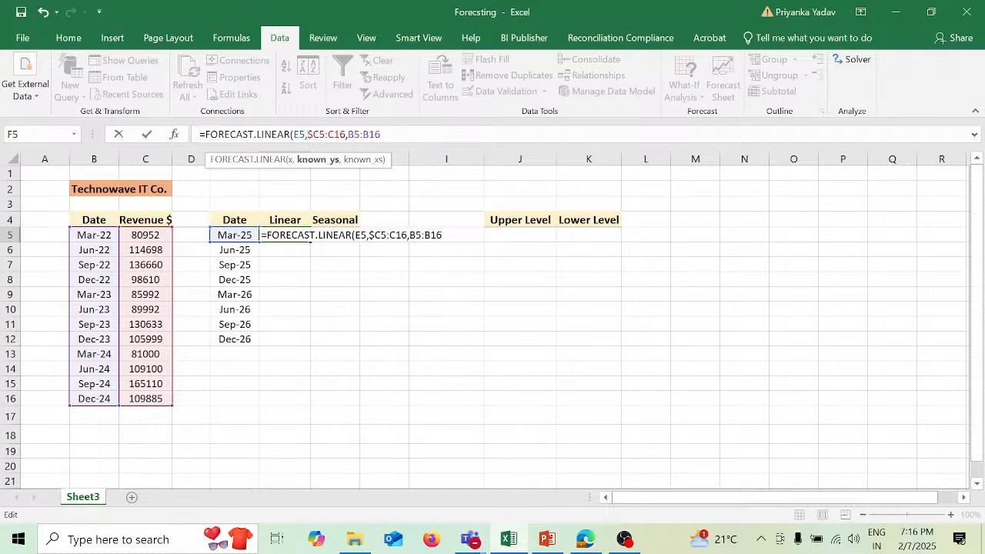
{"action": "type", "text": "$"}
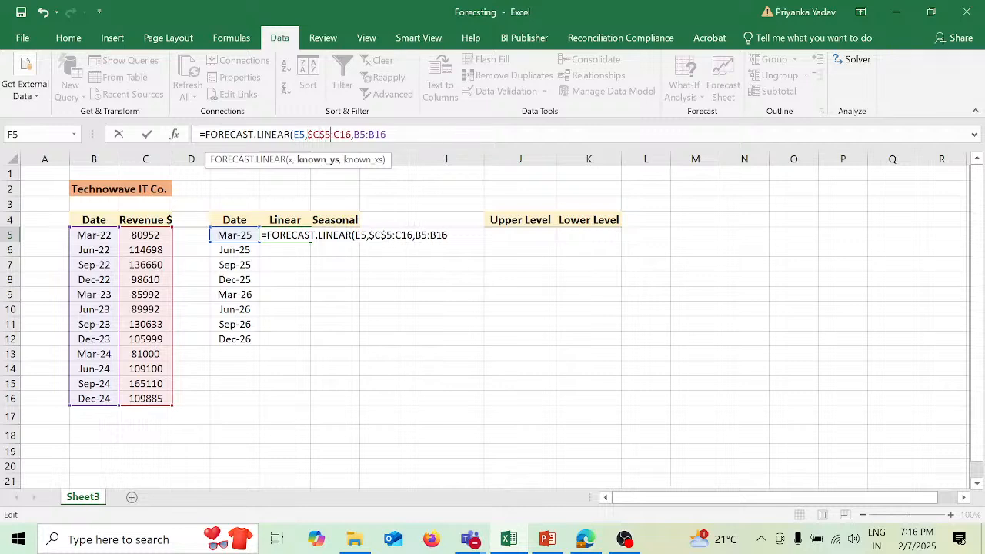
{"action": "key", "text": "Right"}
{"action": "type", "text": "$C"}
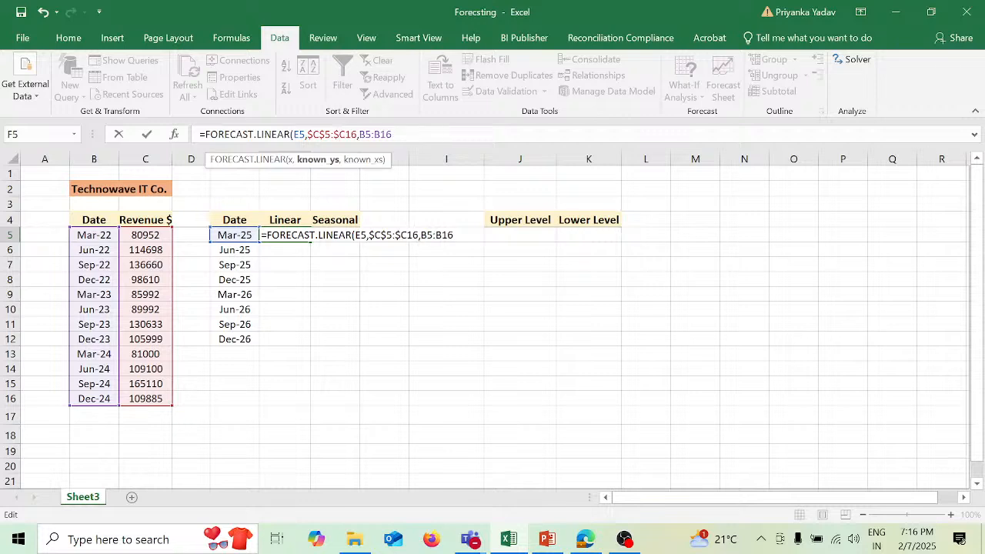
{"action": "type", "text": "$"}
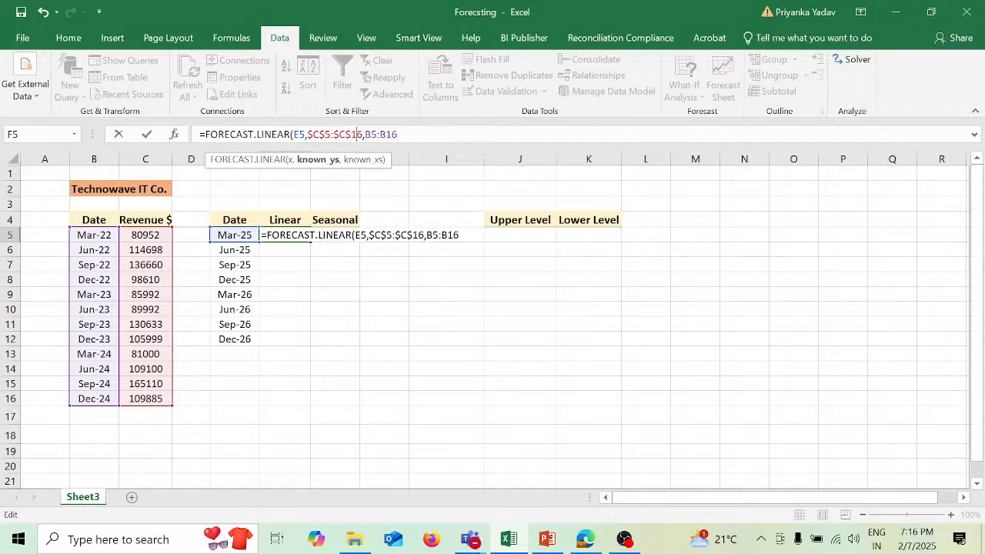
- Make the date range absolute as $B$5:$B$16, then close the parenthesis and commit the F5 formula
{"action": "key", "text": "Right"}
{"action": "key", "text": "Right"}
{"action": "key", "text": "Right"}
{"action": "type", "text": "$C"}
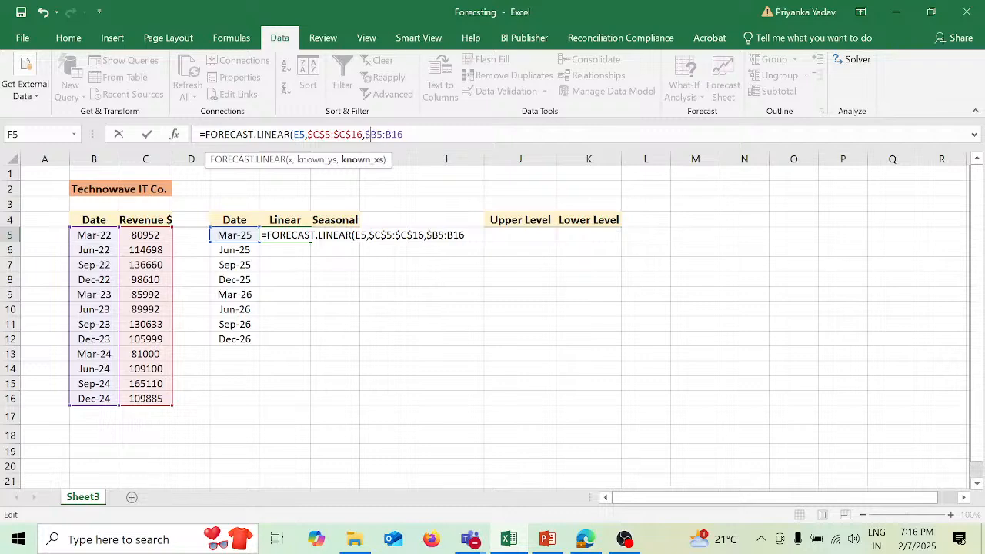
{"action": "type", "text": "$"}
{"action": "key", "text": "Right"}
{"action": "type", "text": "$"}
{"action": "key", "text": "Right"}
{"action": "type", "text": "$"}
{"action": "type", "text": ")"}
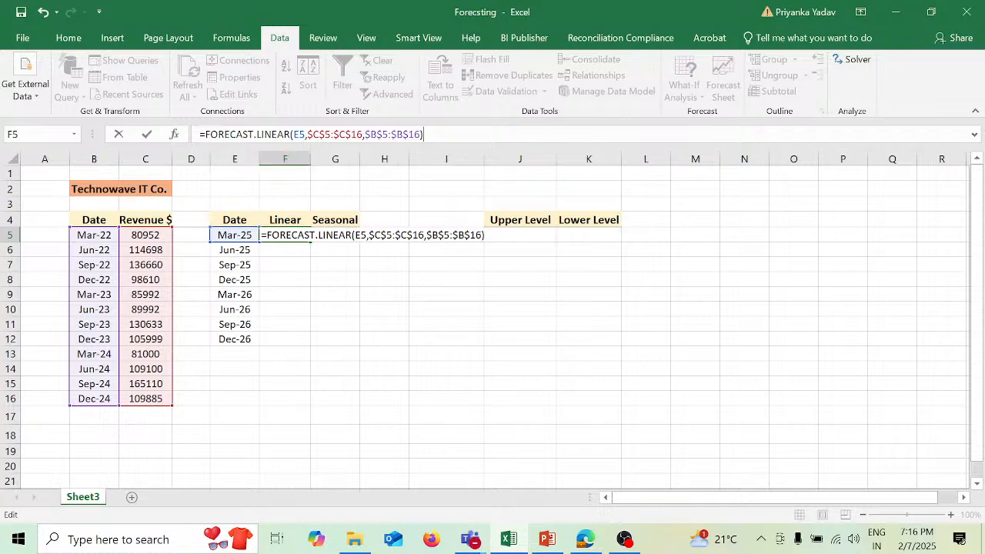
{"action": "key", "text": "Return"}
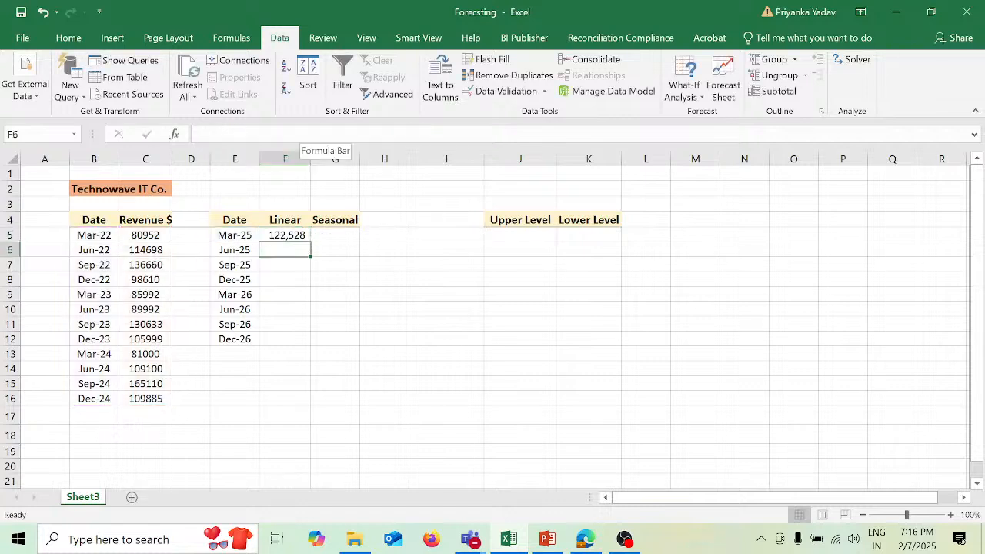
- Fill the linear forecast formula from F5 down to F12
{"action": "left_click", "coordinate": [300, 235]}
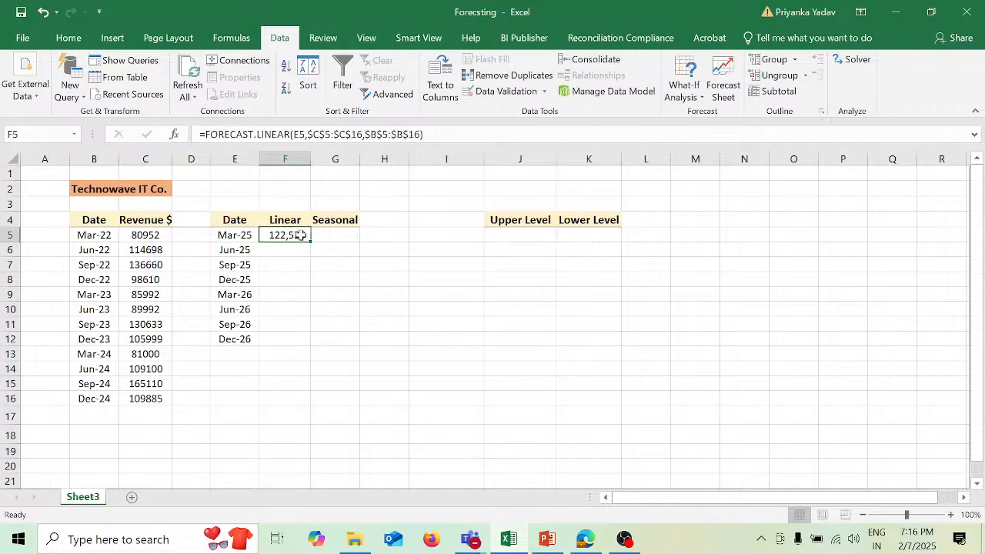
{"action": "left_click_drag", "start_coordinate": [311, 243], "coordinate": [308, 343]}
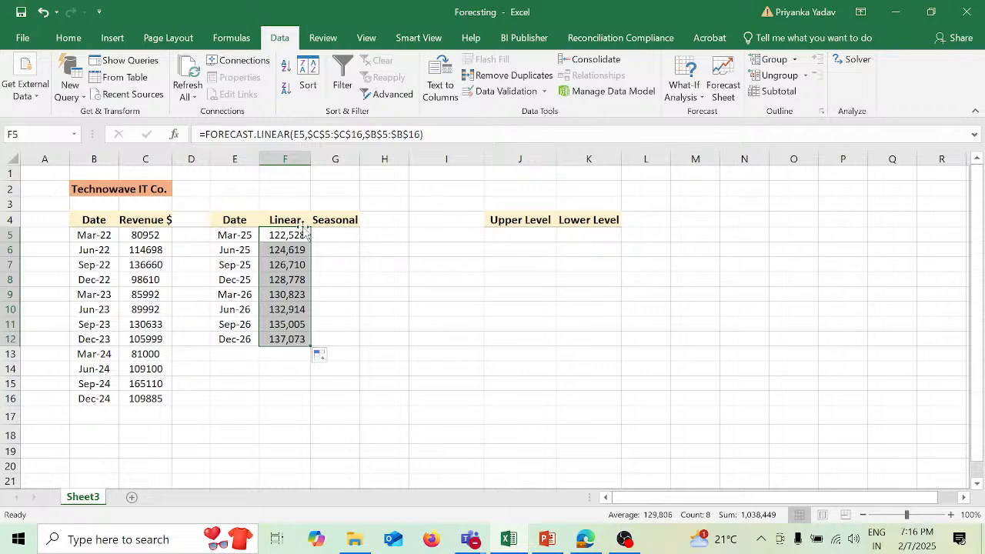
- Insert the recommended scatter chart for the forecast data in E4:F12 and move it slightly up and to the right, starting near column G
{"action": "left_click", "coordinate": [234, 220]}
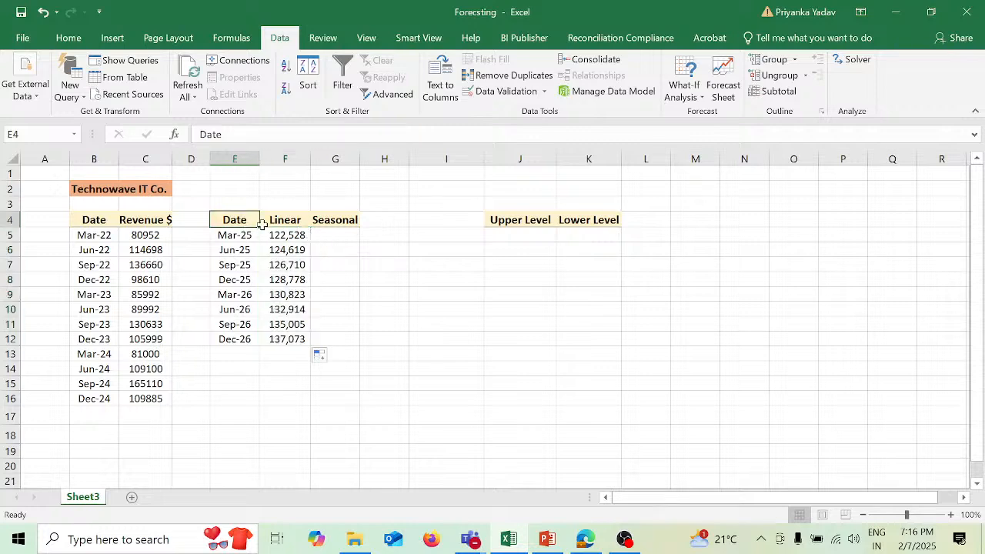
{"action": "left_click_drag", "start_coordinate": [261, 224], "coordinate": [294, 333]}
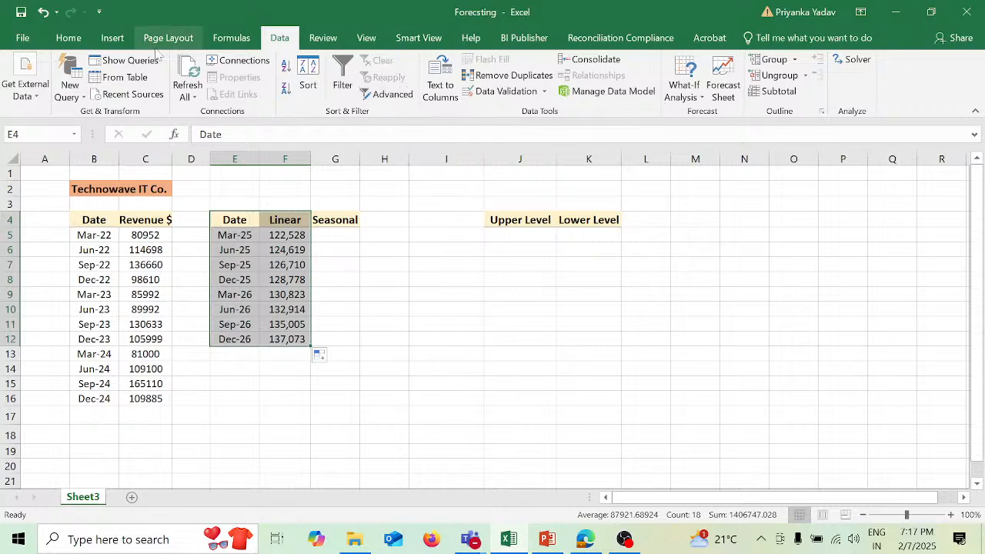
{"action": "left_click", "coordinate": [110, 40]}
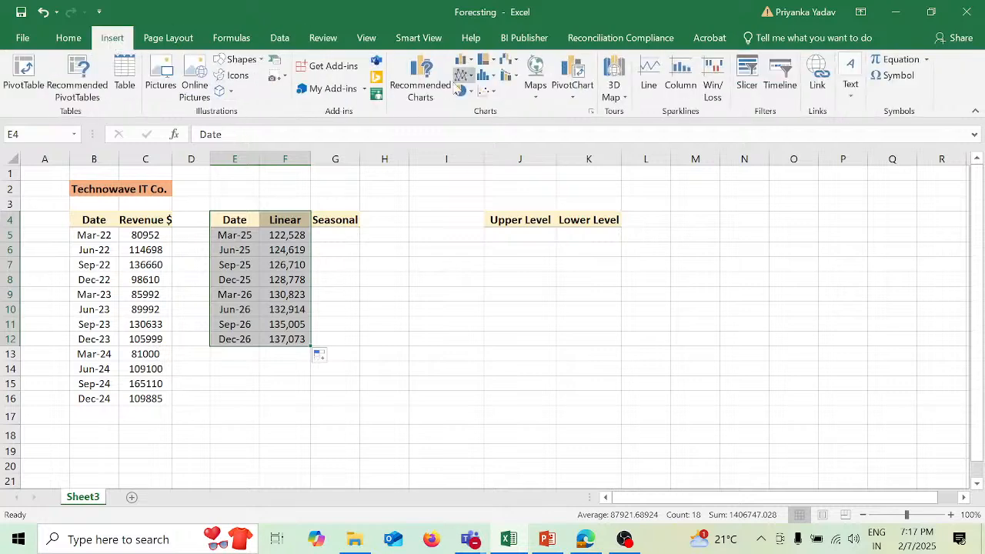
{"action": "left_click", "coordinate": [423, 80]}
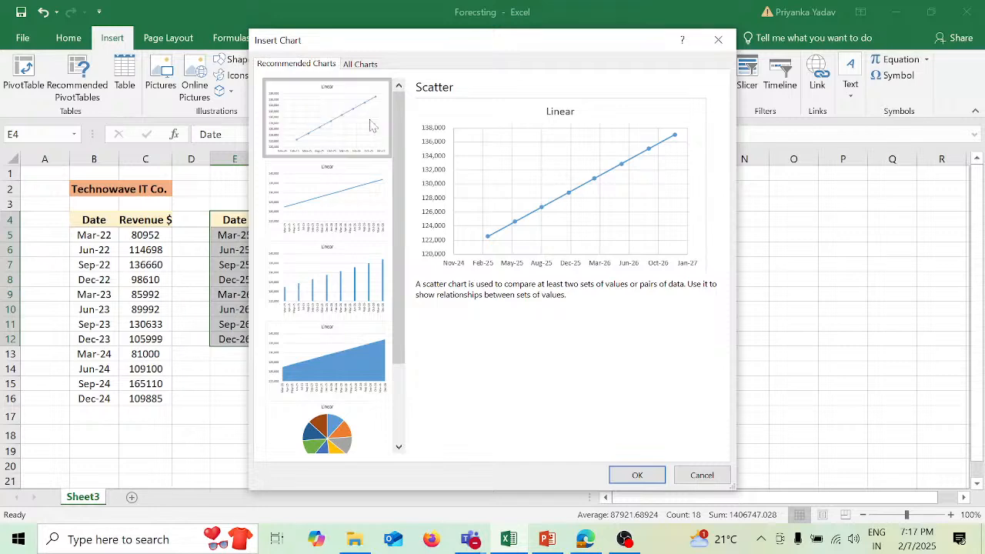
{"action": "left_click", "coordinate": [636, 477]}
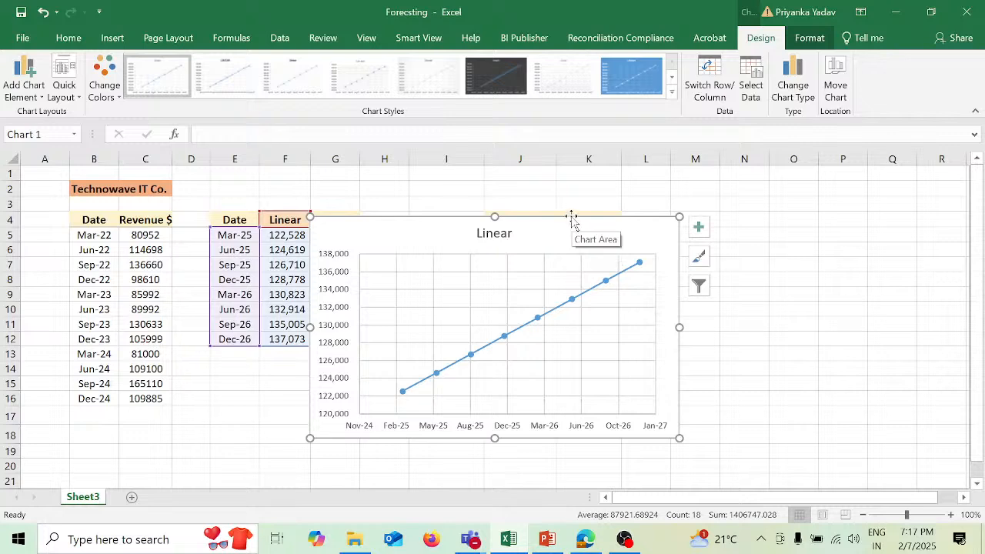
{"action": "left_click_drag", "start_coordinate": [570, 216], "coordinate": [597, 172]}
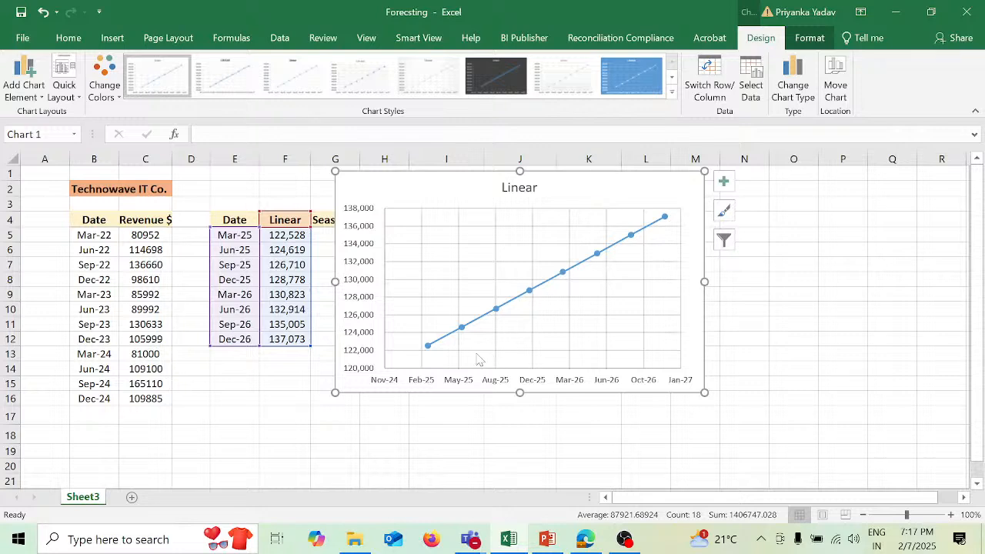
{"action": "mouse_move", "coordinate": [654, 228]}
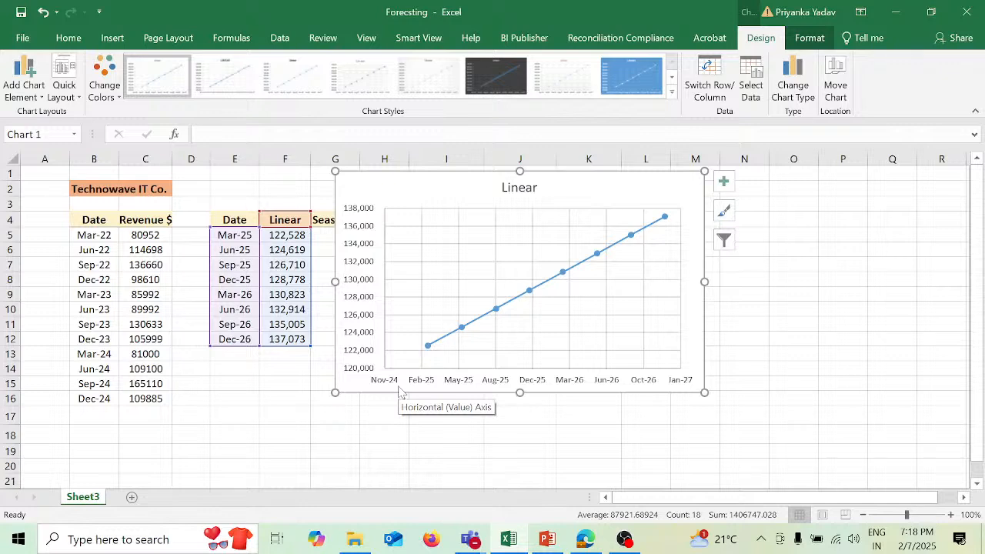
{"action": "left_click", "coordinate": [474, 433]}
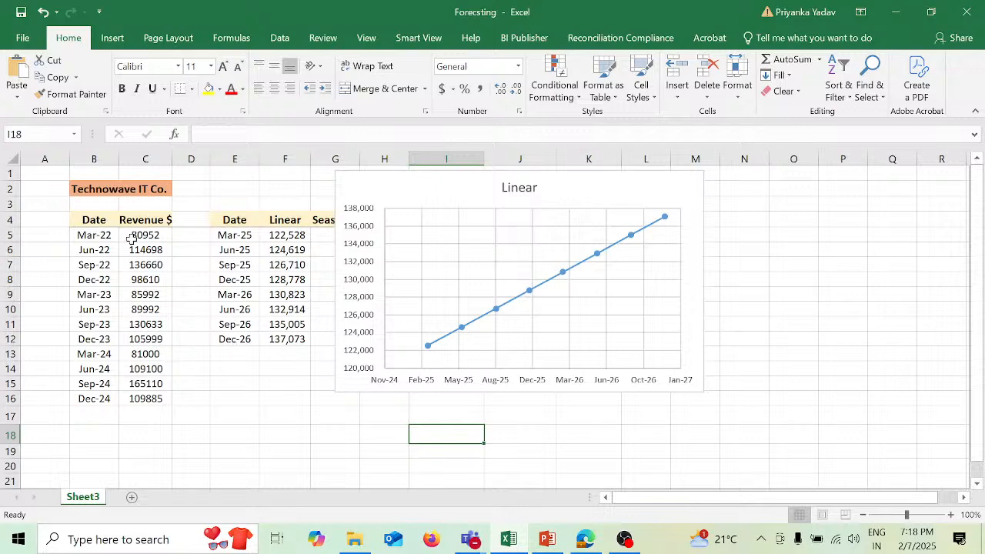
- Insert the recommended line chart for the historical revenue data in B4:C16 and shrink it to end around row 15
{"action": "left_click", "coordinate": [94, 218]}
{"action": "mouse_move", "coordinate": [94, 217]}
{"action": "left_mouse_down"}
{"action": "mouse_move", "coordinate": [164, 233]}
{"action": "mouse_move", "coordinate": [172, 399]}
{"action": "left_mouse_up"}
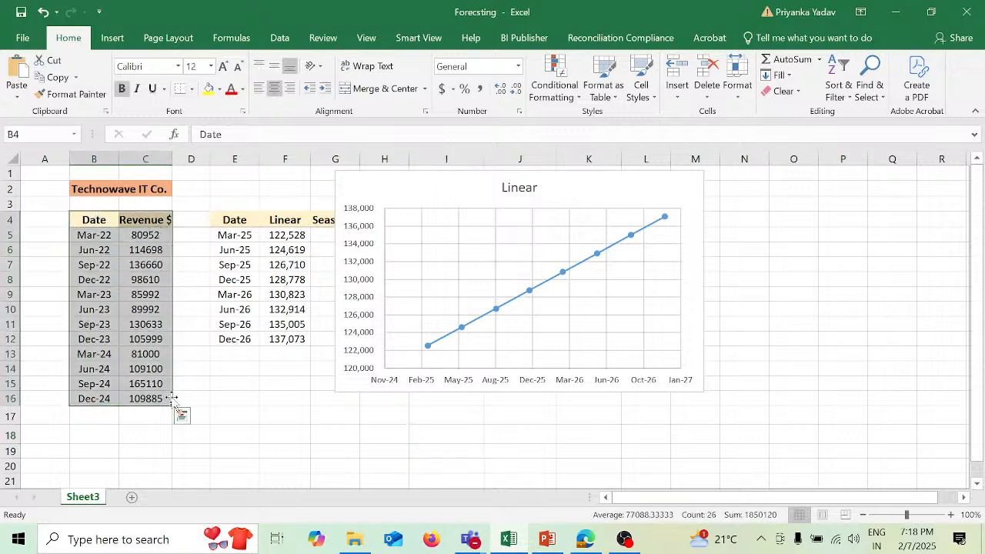
{"action": "left_click", "coordinate": [112, 38]}
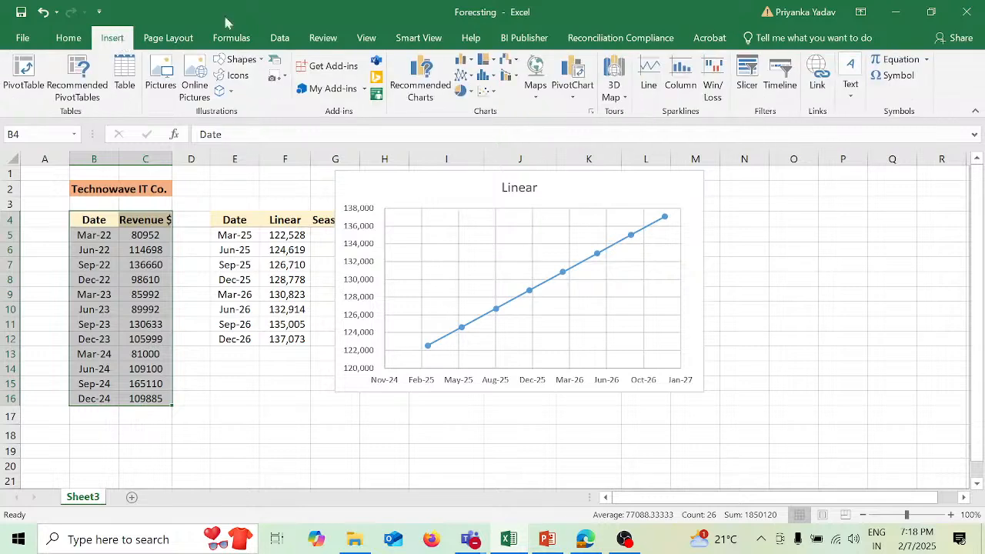
{"action": "left_click", "coordinate": [435, 96]}
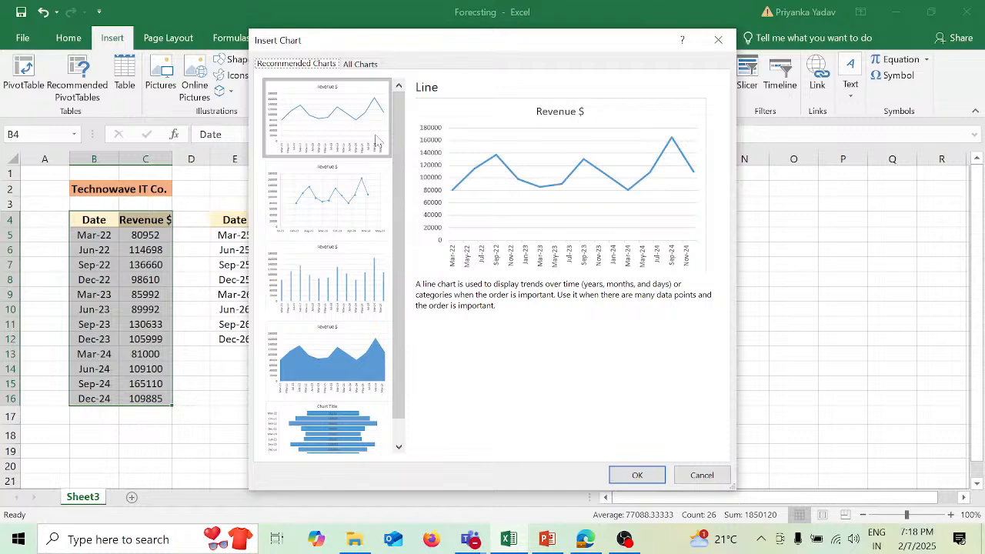
{"action": "left_click", "coordinate": [654, 475]}
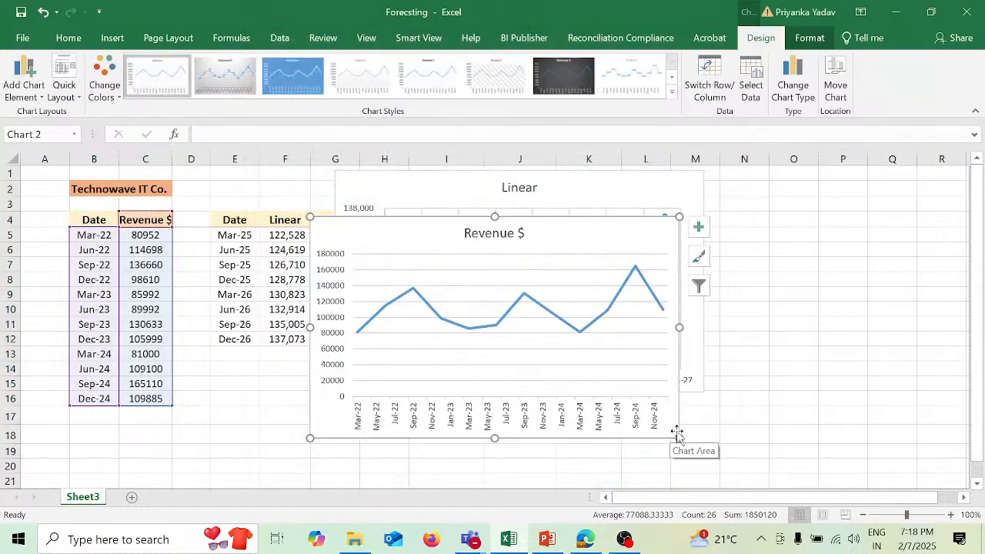
{"action": "left_click_drag", "start_coordinate": [677, 435], "coordinate": [618, 393]}
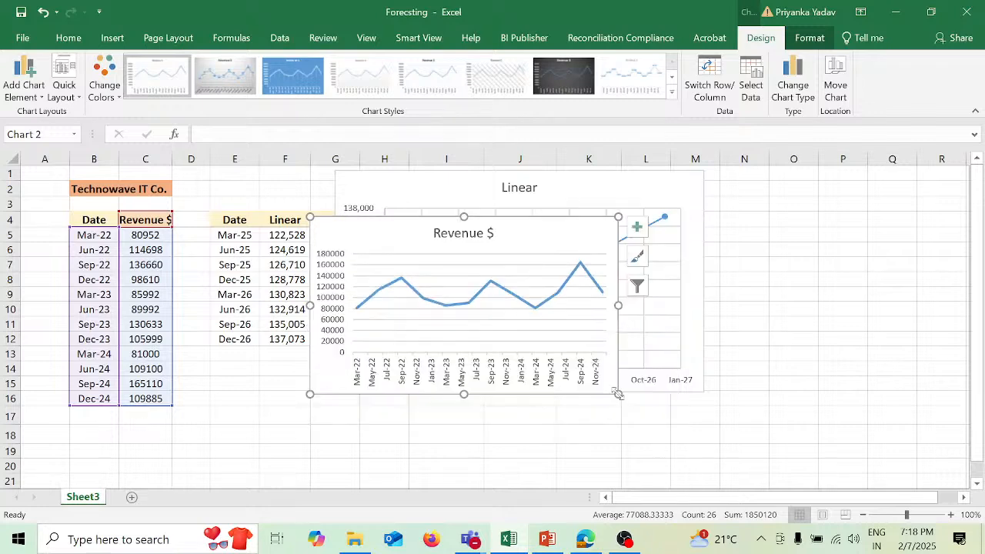
- Shrink the Linear scatter chart and arrange both charts side by side, with Revenue $ starting in column G and Linear around column L
{"action": "left_click_drag", "start_coordinate": [558, 235], "coordinate": [535, 314]}
{"action": "left_click", "coordinate": [664, 185]}
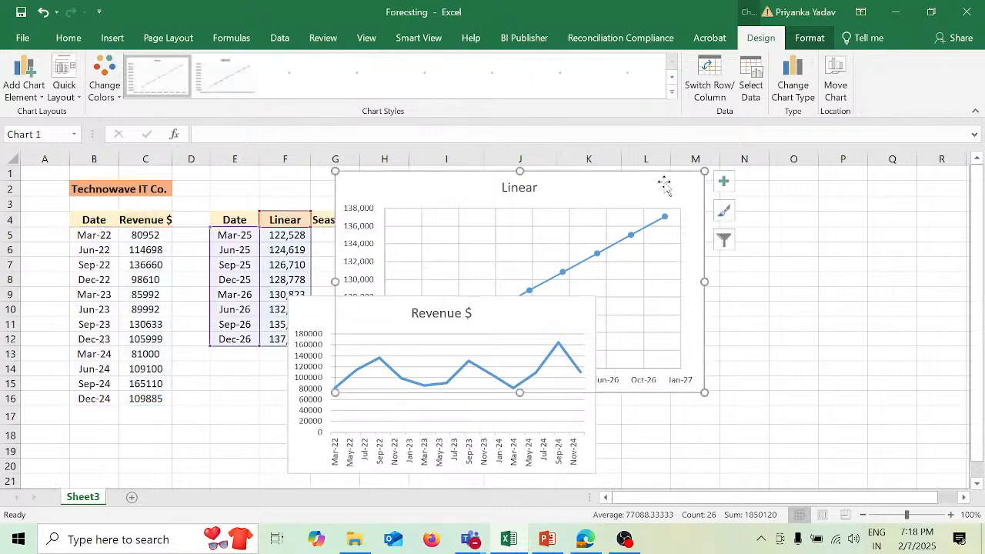
{"action": "left_click_drag", "start_coordinate": [703, 393], "coordinate": [642, 324]}
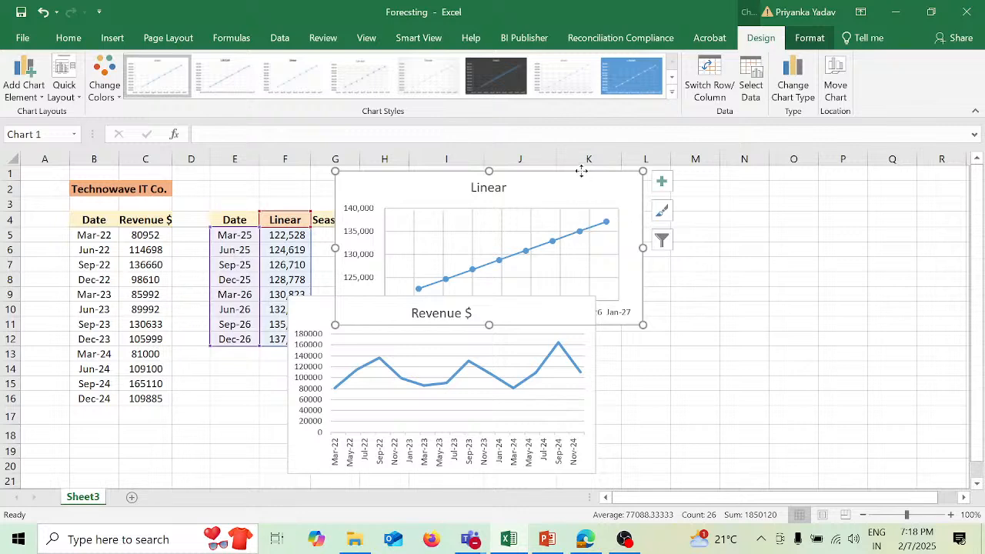
{"action": "left_click_drag", "start_coordinate": [581, 170], "coordinate": [887, 186]}
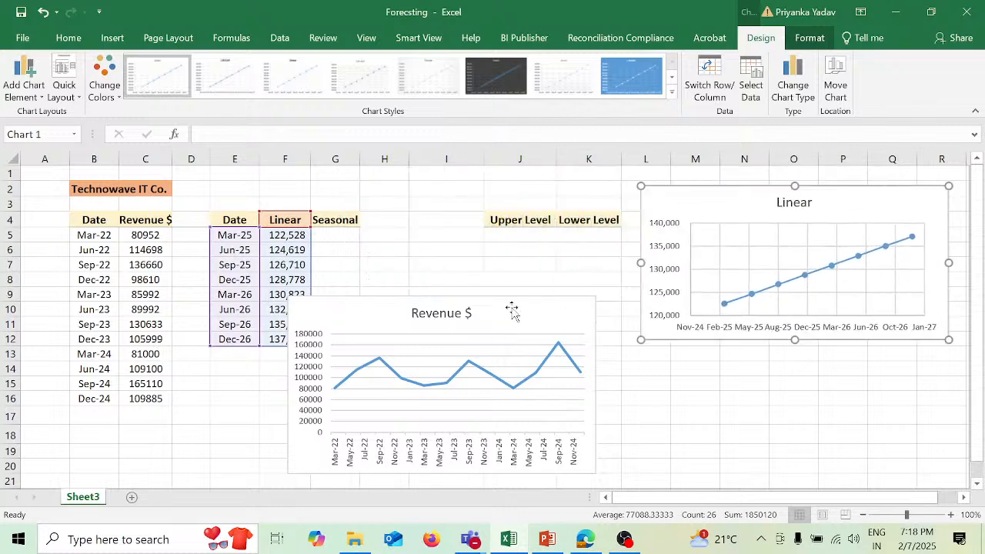
{"action": "left_click_drag", "start_coordinate": [500, 297], "coordinate": [534, 183]}
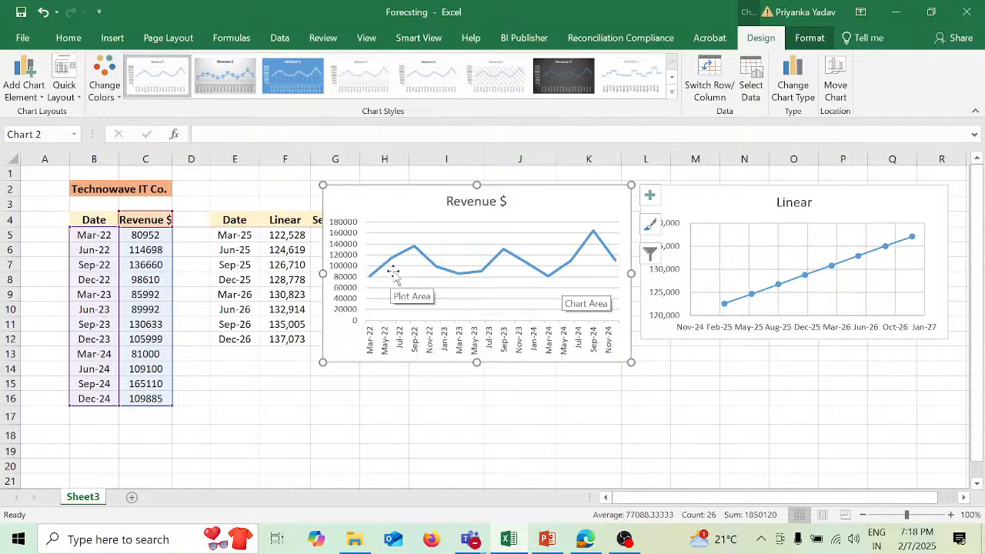
- Delete the Revenue $ line chart and the Linear scatter chart from the sheet
{"action": "mouse_move", "coordinate": [413, 252]}
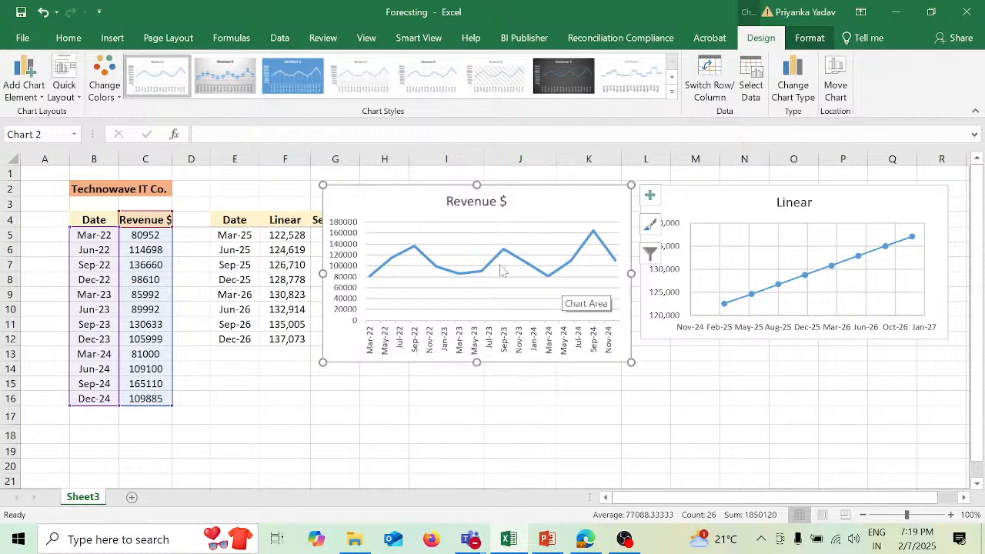
{"action": "mouse_move", "coordinate": [502, 256]}
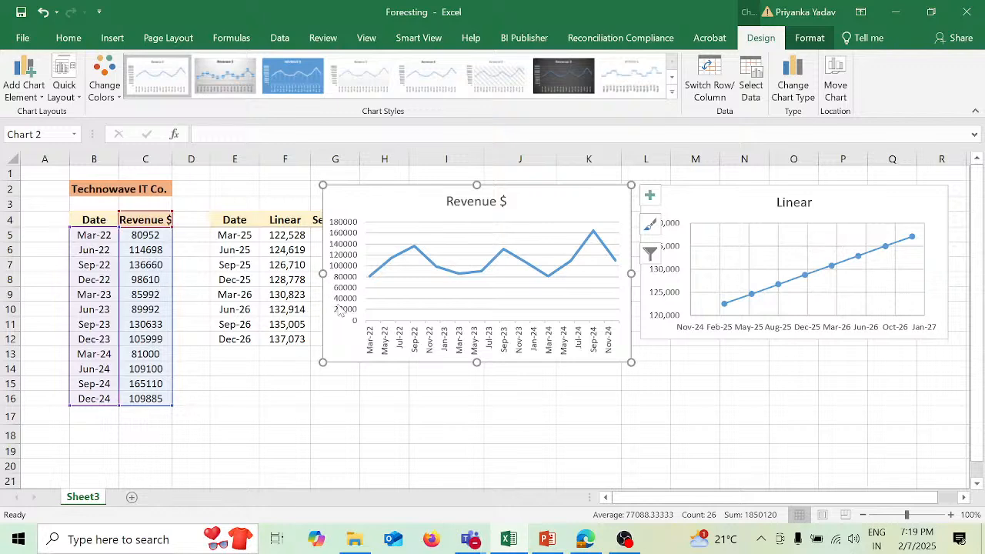
{"action": "mouse_move", "coordinate": [439, 275]}
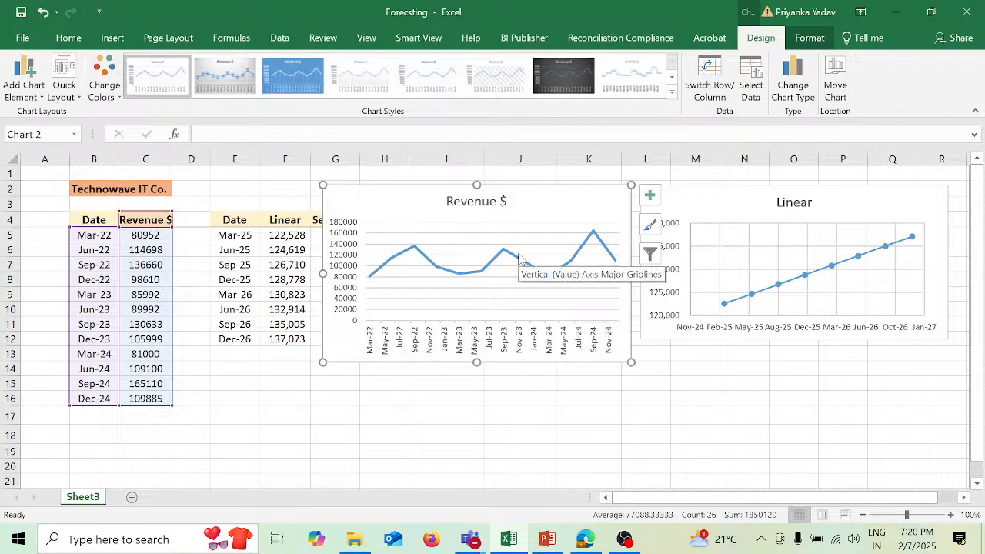
{"action": "key", "text": "Delete"}
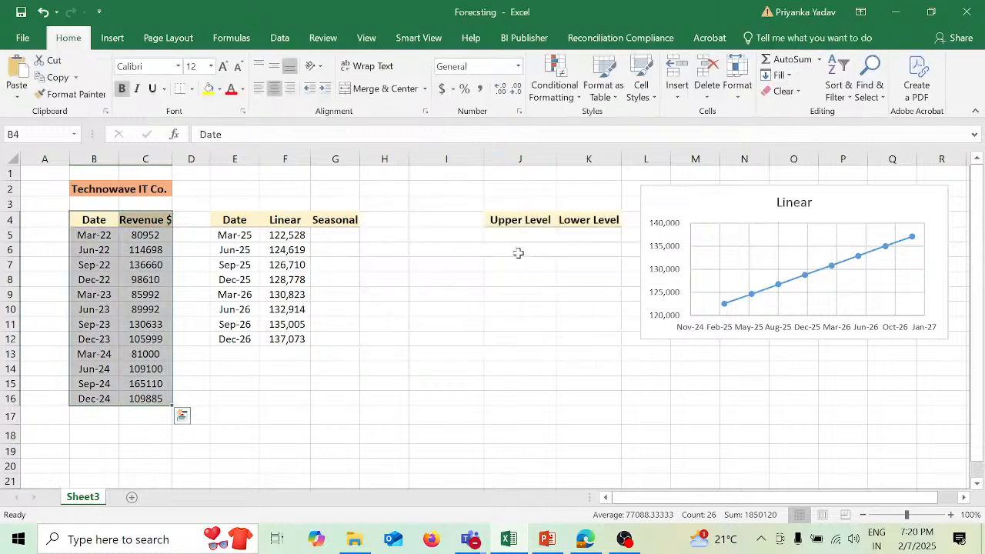
{"action": "left_click", "coordinate": [733, 187]}
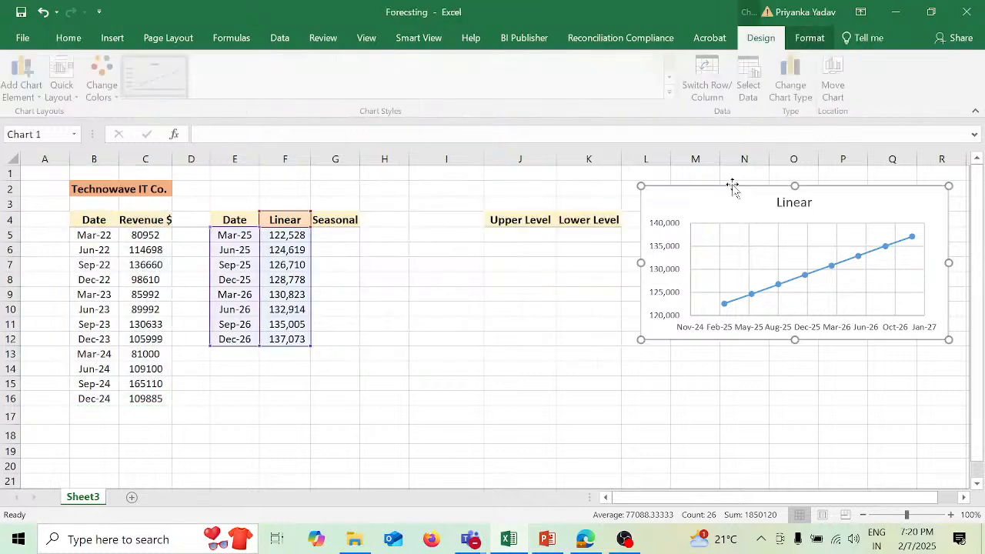
{"action": "key", "text": "Delete"}
- Start a FORECAST.ETS formula in G5 with target date E5, revenue values C5:C16 and timeline B5:B16
{"action": "left_click", "coordinate": [335, 233]}
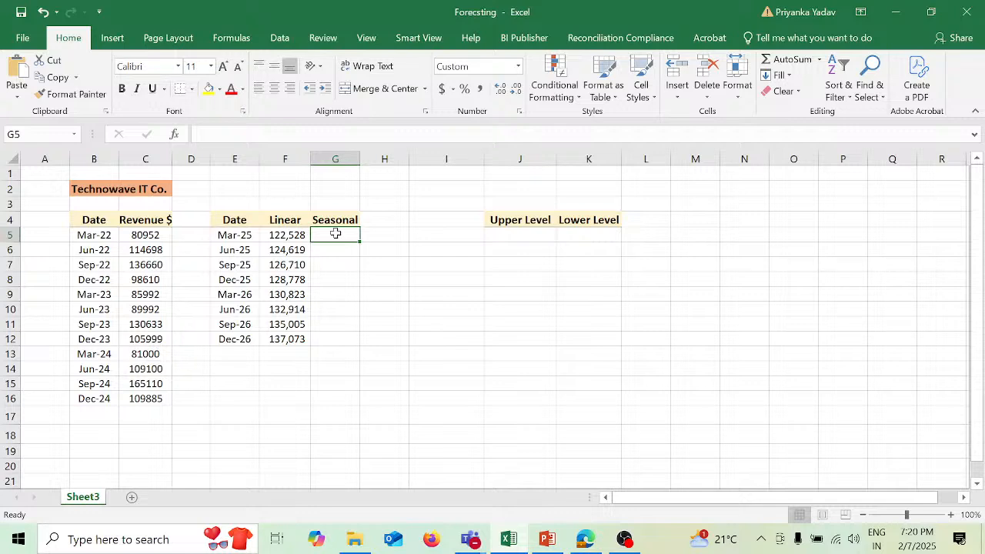
{"action": "type", "text": "="}
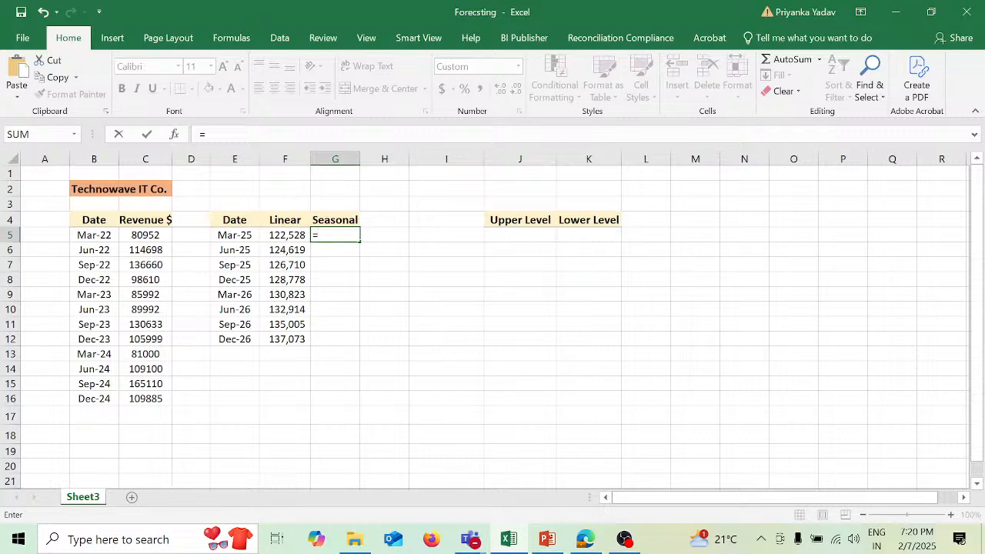
{"action": "type", "text": "for"}
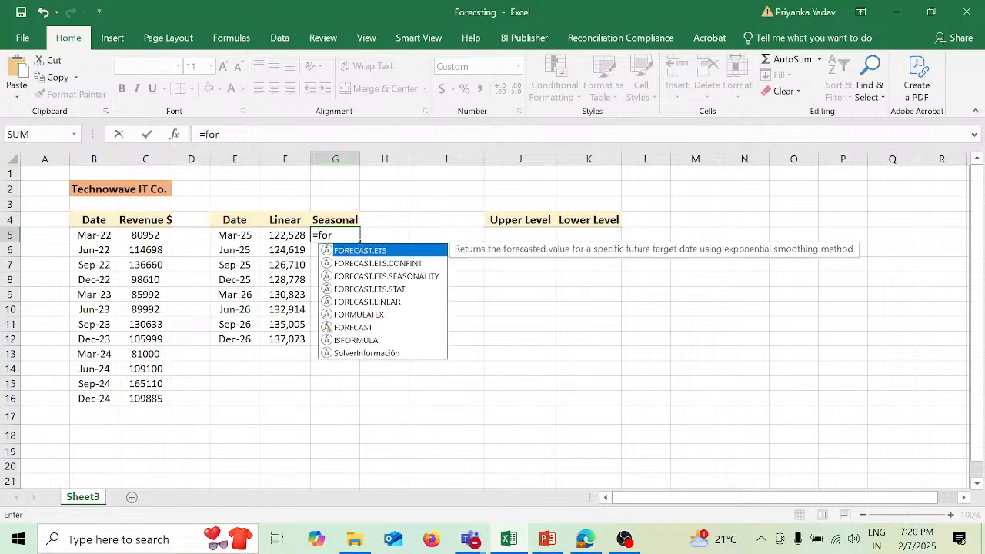
{"action": "key", "text": "Tab"}
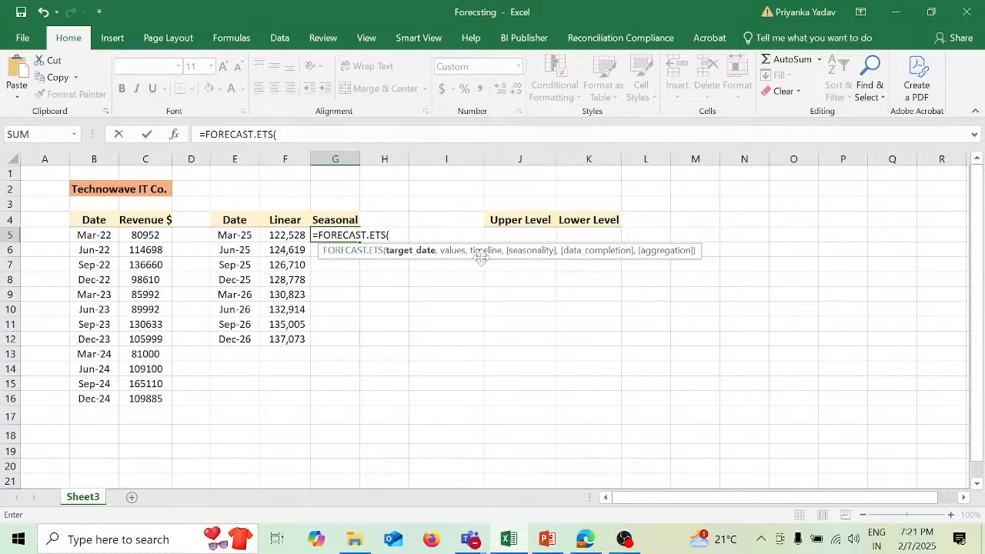
{"action": "left_click", "coordinate": [244, 238]}
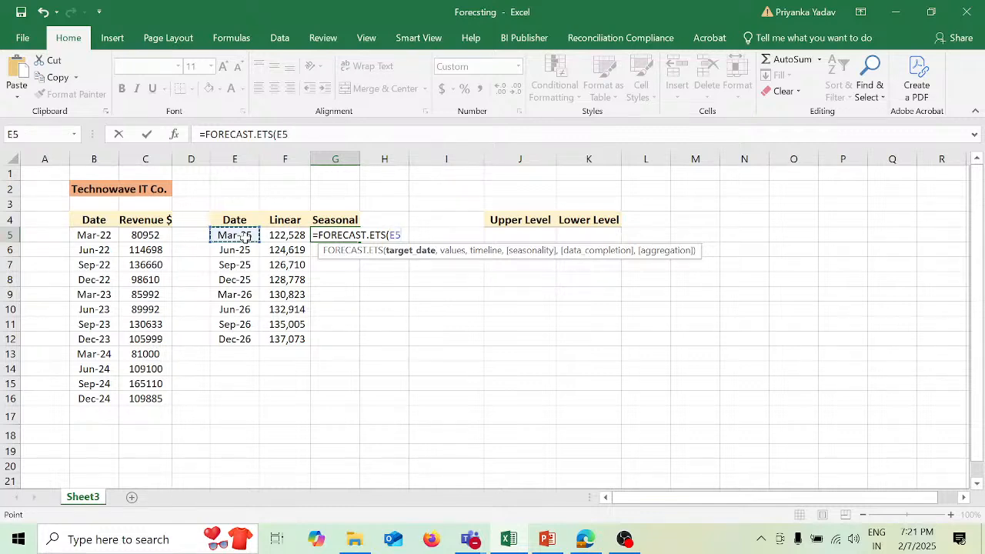
{"action": "type", "text": ","}
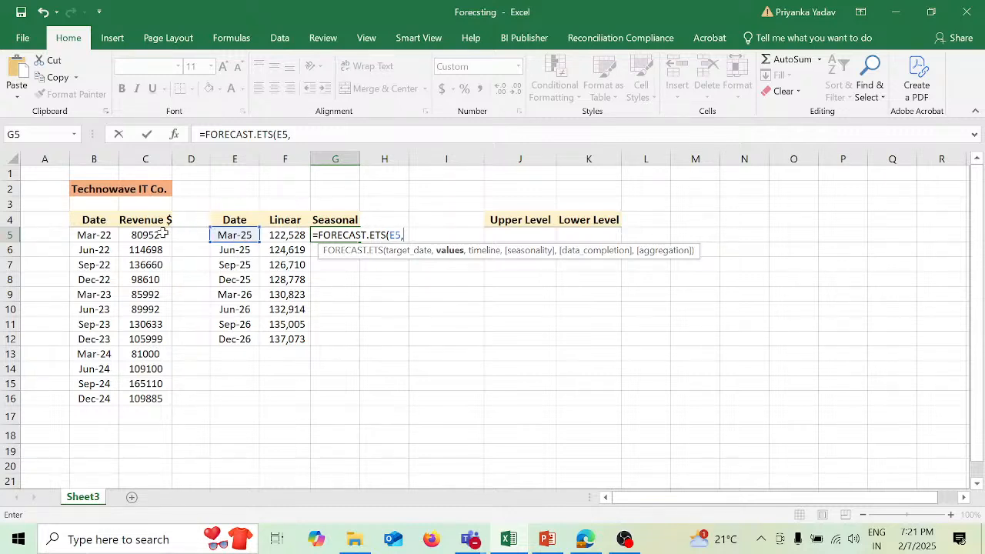
{"action": "left_click_drag", "start_coordinate": [163, 231], "coordinate": [168, 407]}
{"action": "type", "text": ","}
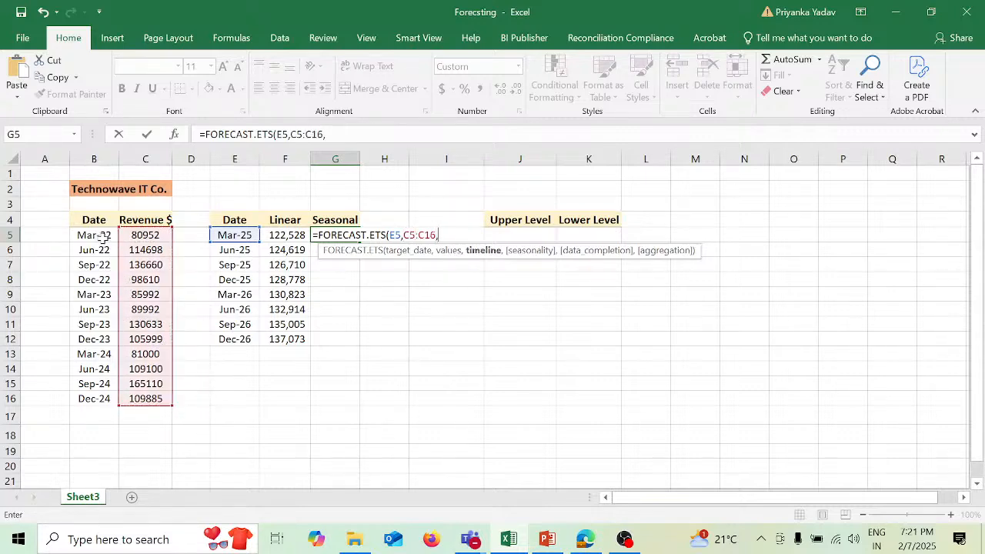
{"action": "left_click_drag", "start_coordinate": [102, 239], "coordinate": [102, 398]}
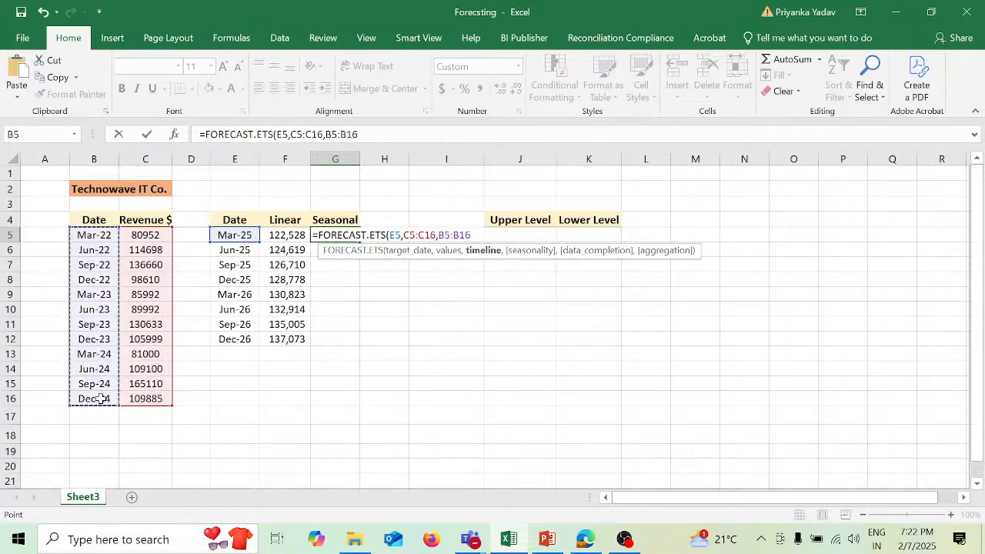
- Make the revenue values range in the G5 formula absolute as $C$5:$C$16
{"action": "left_click", "coordinate": [289, 134]}
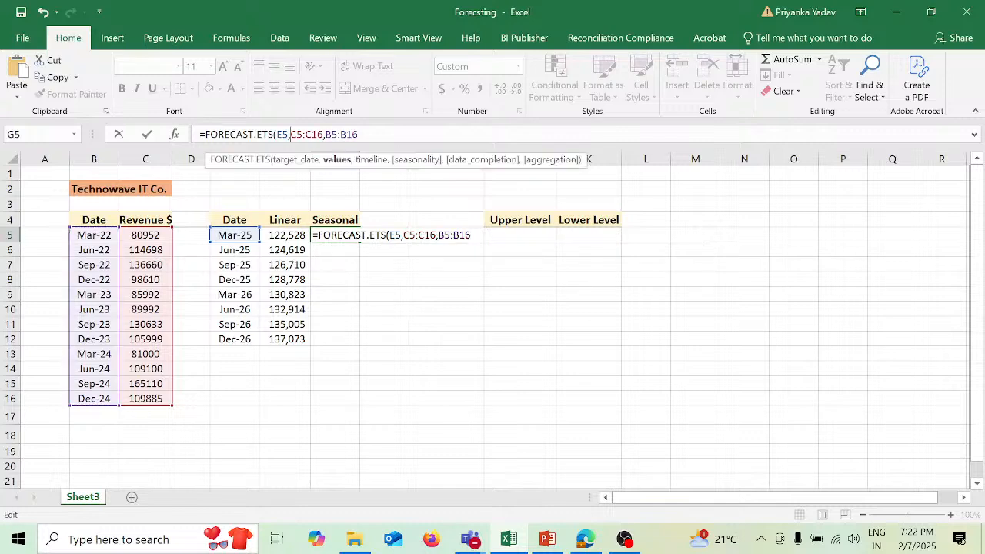
{"action": "type", "text": "$"}
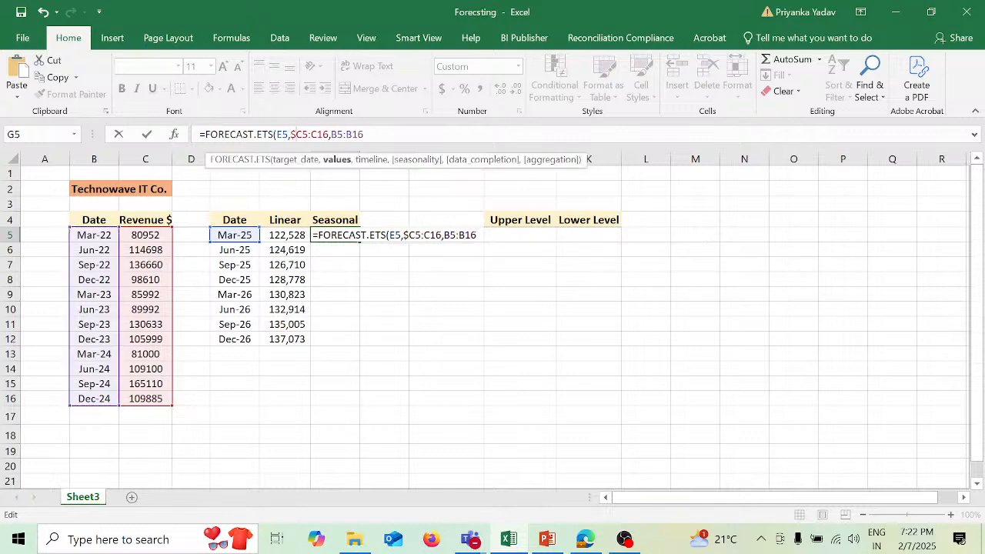
{"action": "key", "text": "Right"}
{"action": "type", "text": "$"}
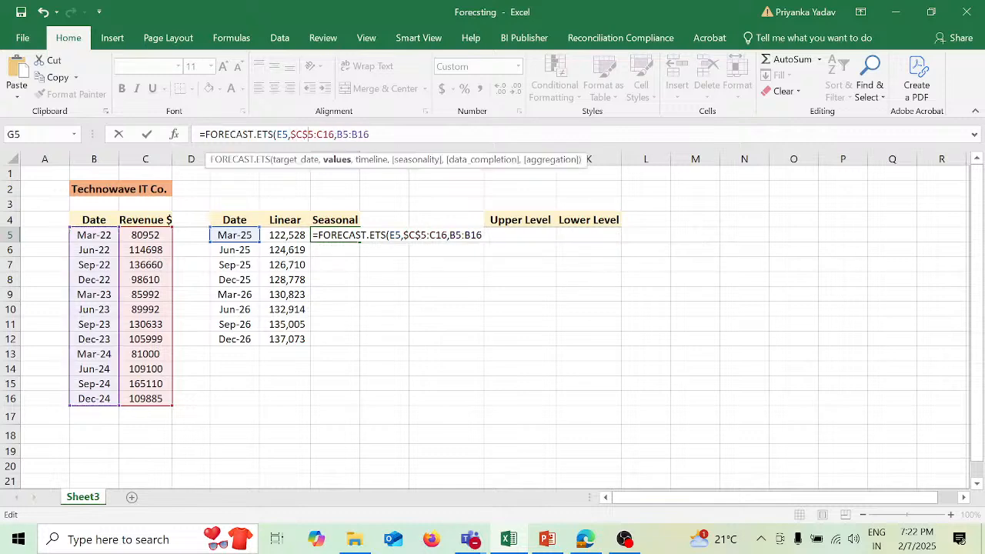
{"action": "key", "text": "Right"}
{"action": "key", "text": "Right"}
{"action": "type", "text": "$"}
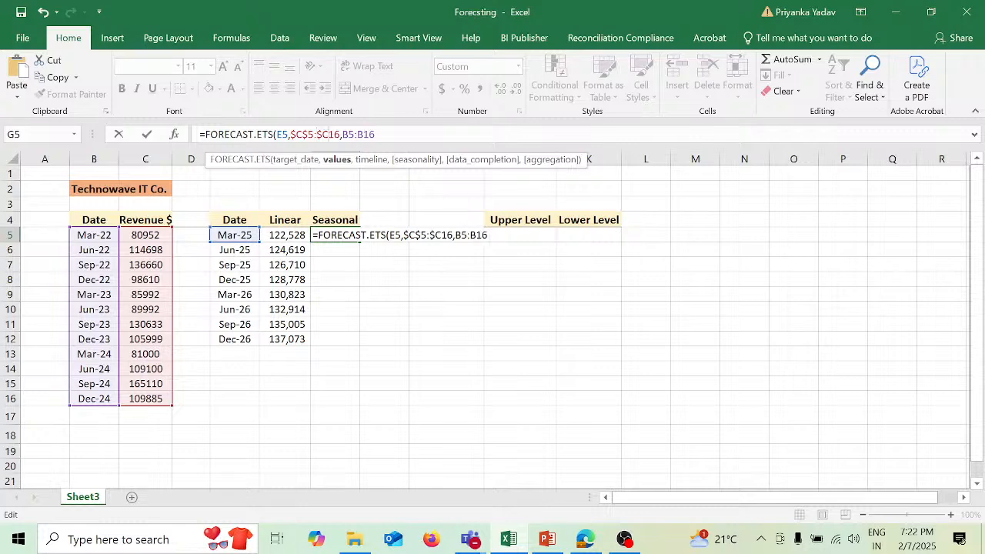
{"action": "key", "text": "Right"}
{"action": "type", "text": "$"}
{"action": "key", "text": "Right"}
{"action": "key", "text": "Right"}
{"action": "key", "text": "Right"}
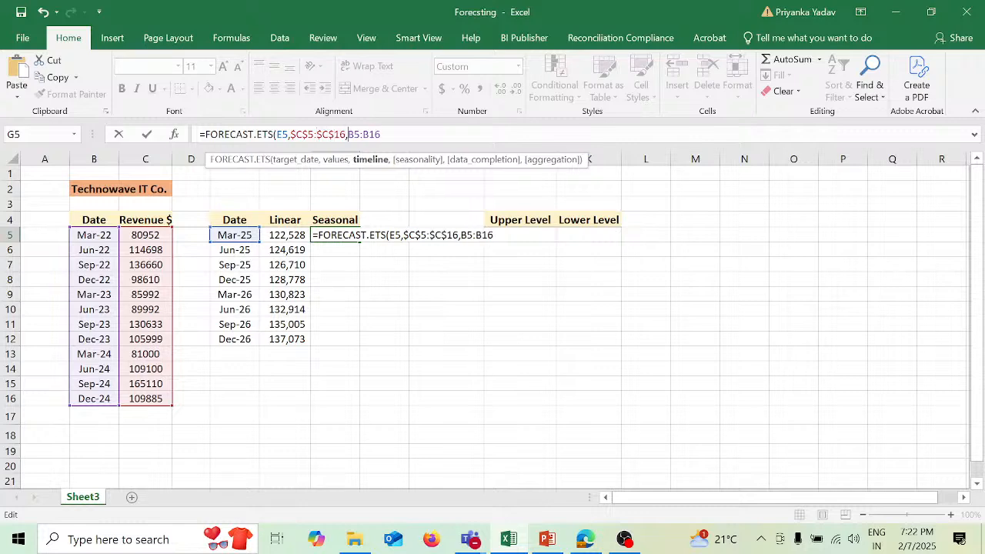
- Make the timeline range absolute as $B$5:$B$16, then close the parenthesis and commit the G5 formula
{"action": "type", "text": "$"}
{"action": "key", "text": "Right"}
{"action": "type", "text": "$"}
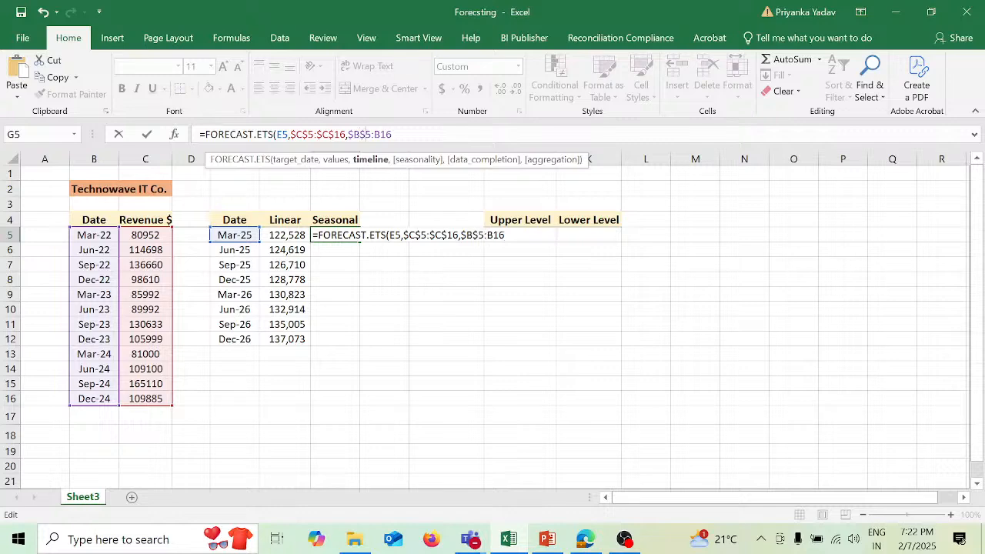
{"action": "key", "text": "Right"}
{"action": "key", "text": "Right"}
{"action": "type", "text": "$"}
{"action": "key", "text": "Right"}
{"action": "type", "text": "$"}
{"action": "key", "text": "Right"}
{"action": "key", "text": "Right"}
{"action": "type", "text": ")"}
{"action": "key", "text": "Return"}
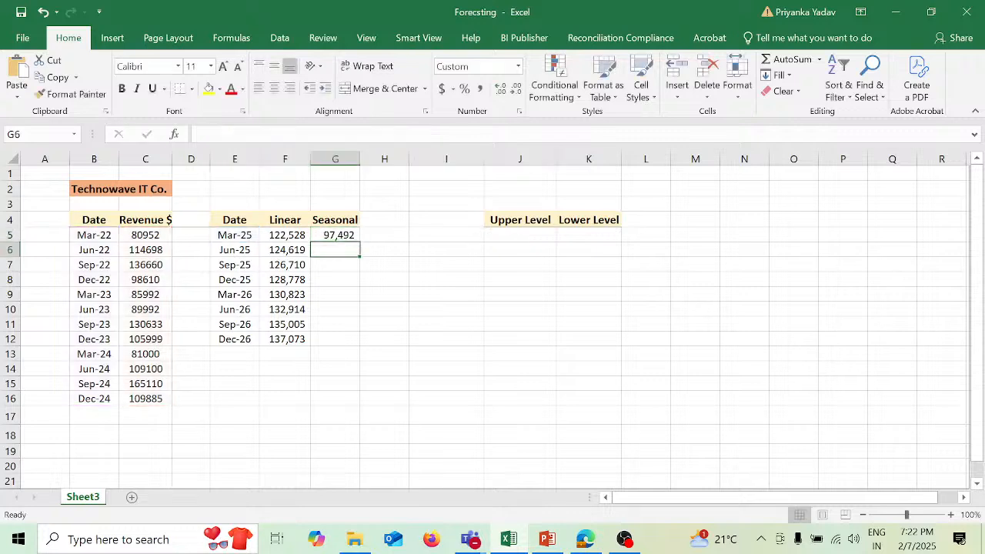
- Fill the seasonal forecast formula from G5 down to G12
{"action": "left_click", "coordinate": [337, 235]}
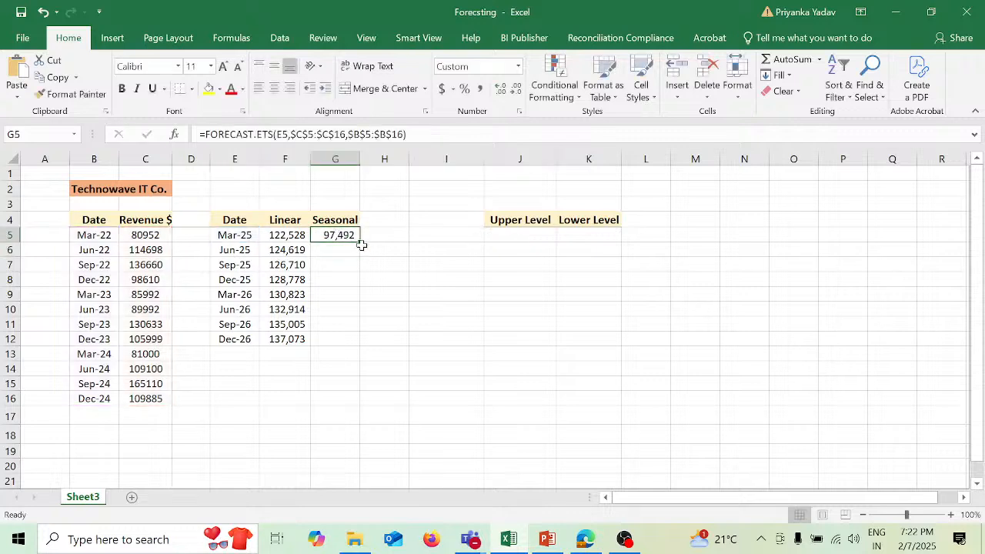
{"action": "left_click_drag", "start_coordinate": [360, 242], "coordinate": [354, 341]}
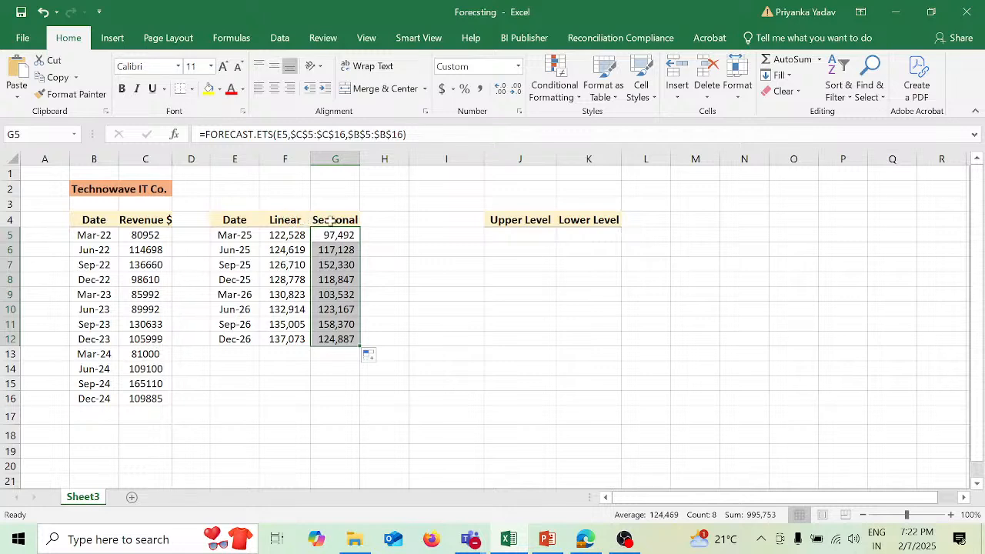
- Insert the recommended line chart for the forecast data in E4:G12 and move it beside the table, starting in column H
{"action": "left_click_drag", "start_coordinate": [243, 221], "coordinate": [345, 332]}
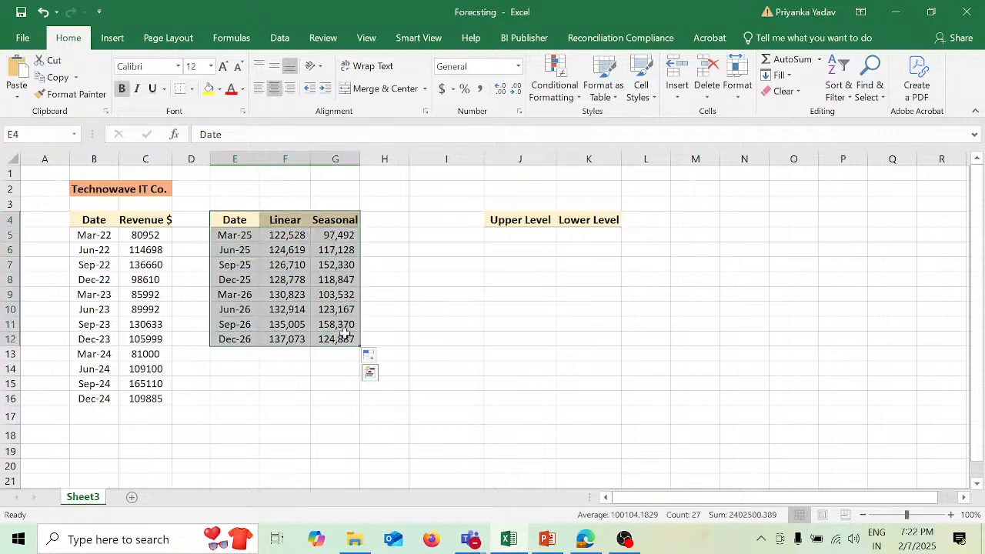
{"action": "left_click", "coordinate": [119, 42]}
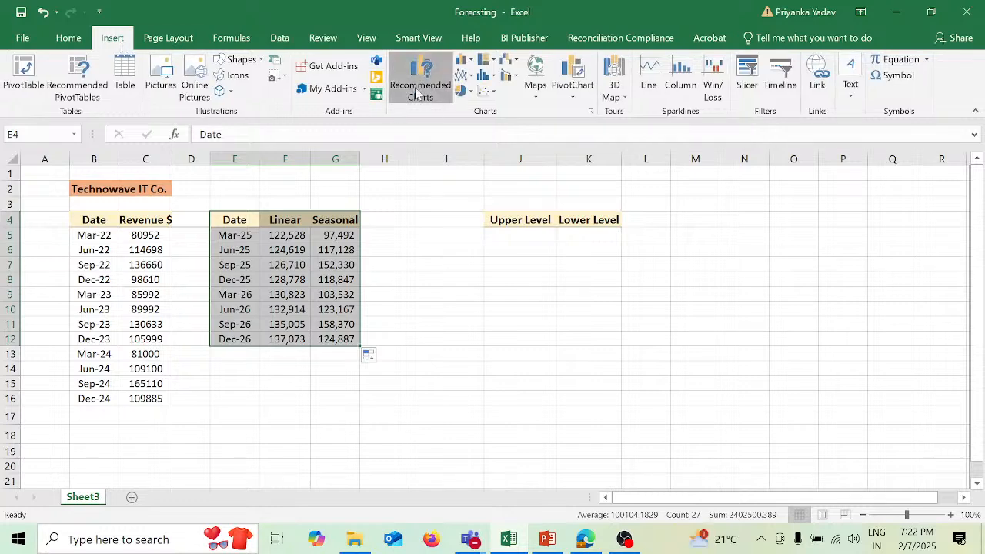
{"action": "left_click", "coordinate": [416, 88]}
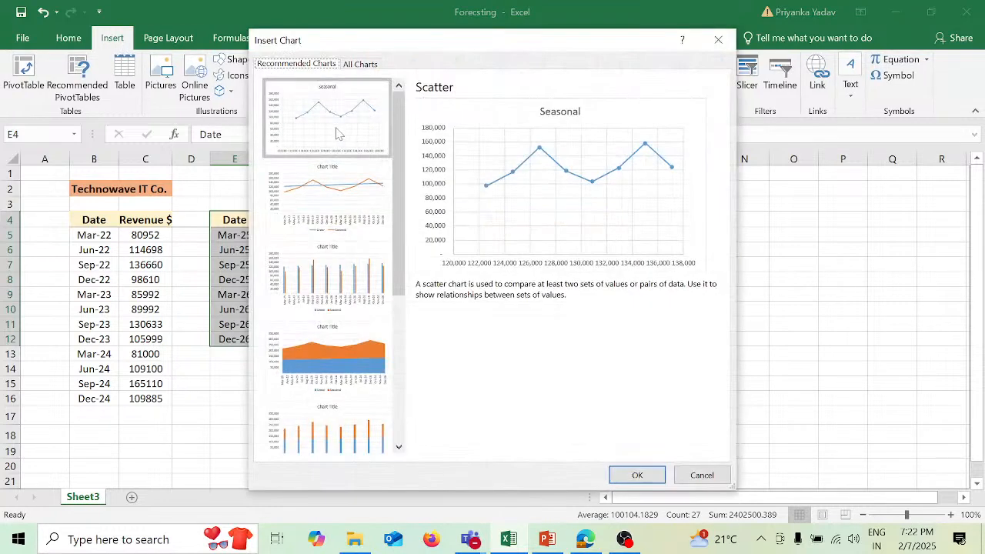
{"action": "left_click", "coordinate": [341, 176]}
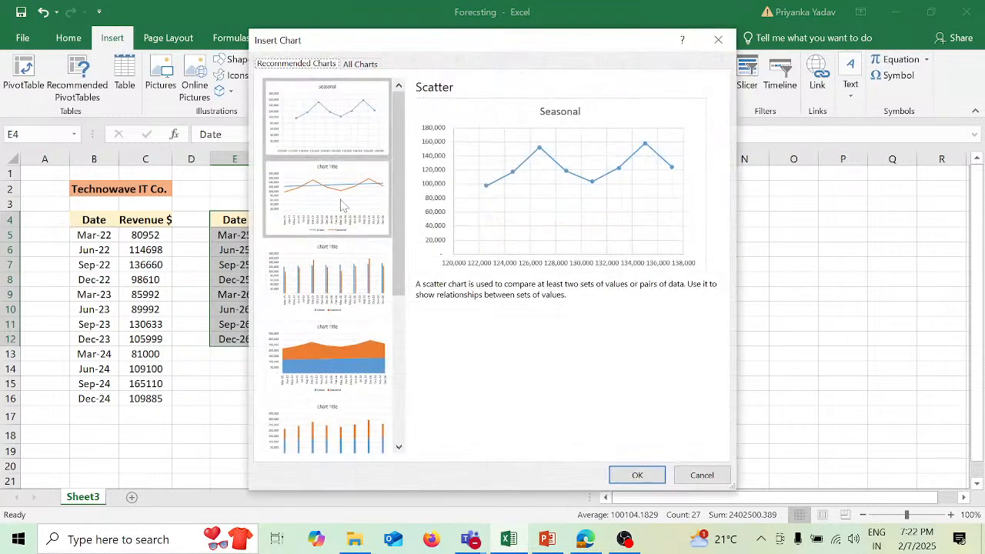
{"action": "left_click", "coordinate": [650, 480]}
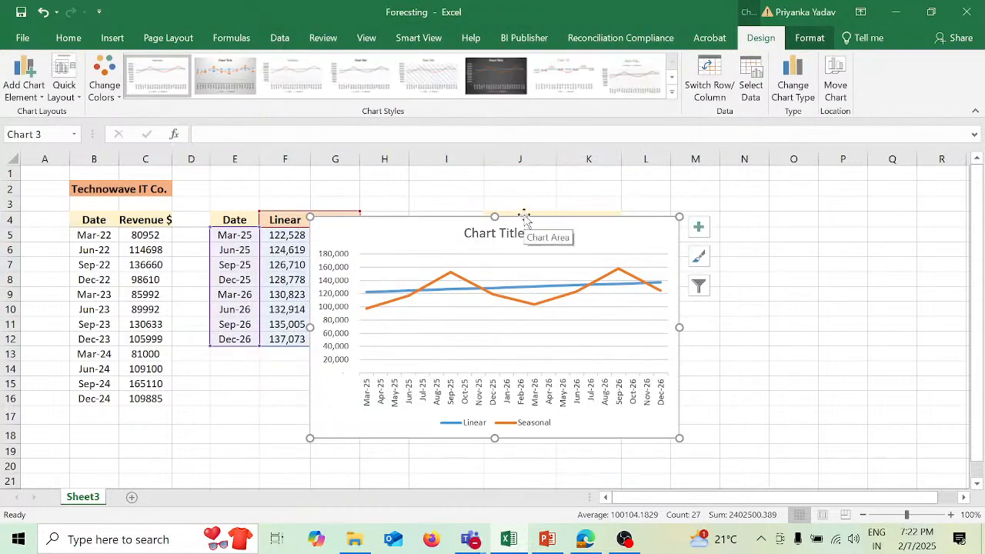
{"action": "left_click_drag", "start_coordinate": [523, 216], "coordinate": [587, 190]}
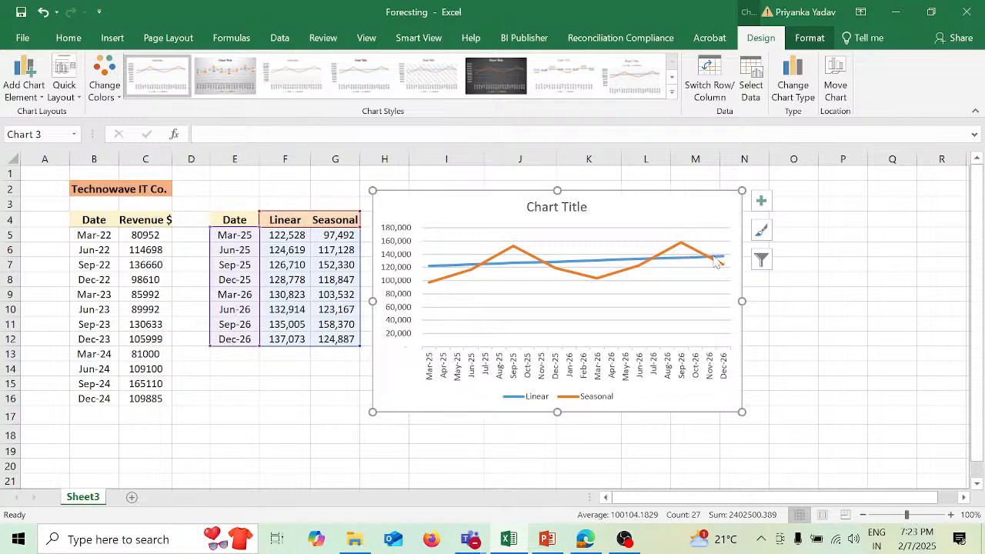
- Delete the line chart comparing the linear and seasonal forecasts and select cell H5
{"action": "mouse_move", "coordinate": [714, 261]}
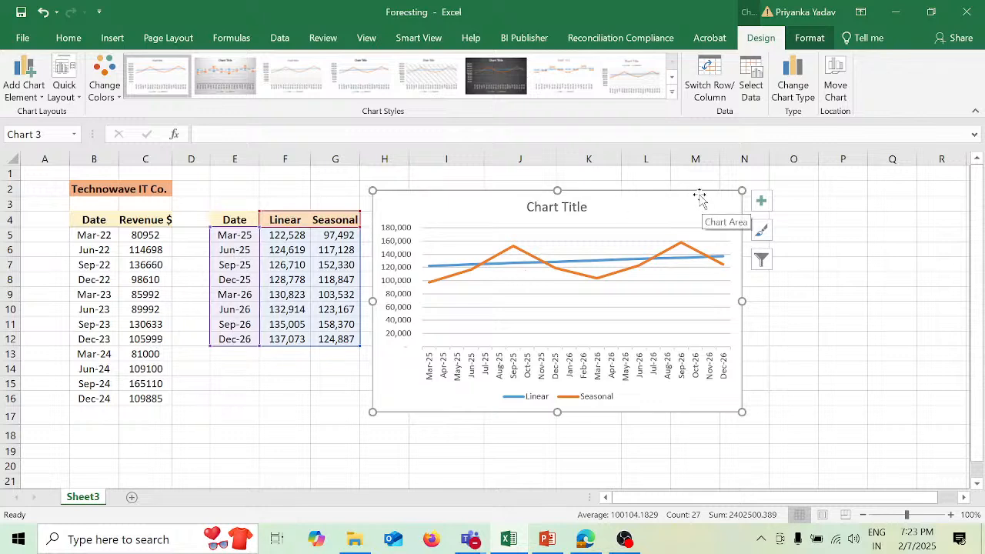
{"action": "key", "text": "Delete"}
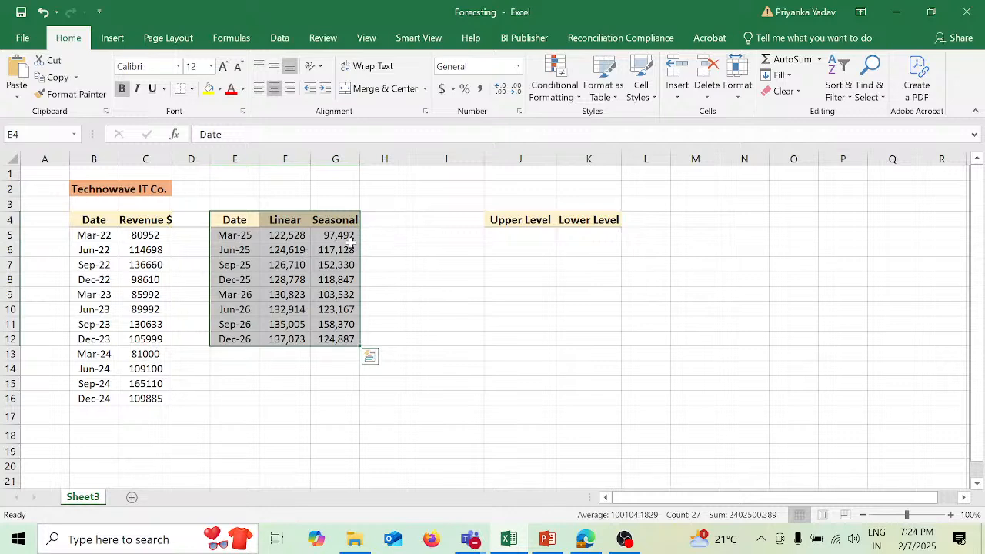
{"action": "left_click", "coordinate": [388, 234]}
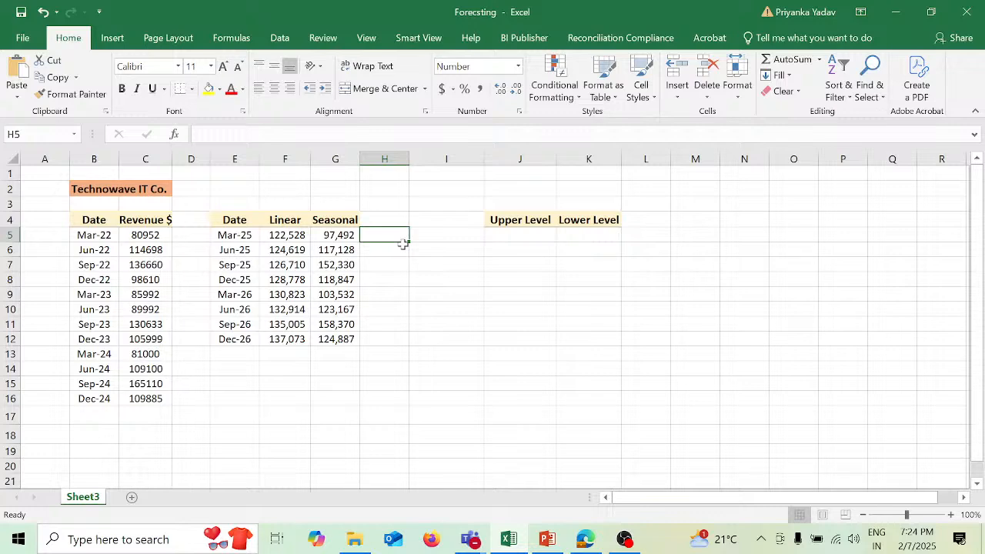
- Begin a FORECAST.ETS.SEASONALITY formula in H5 with values C5:C16 and timeline B5:B16
{"action": "type", "text": "="}
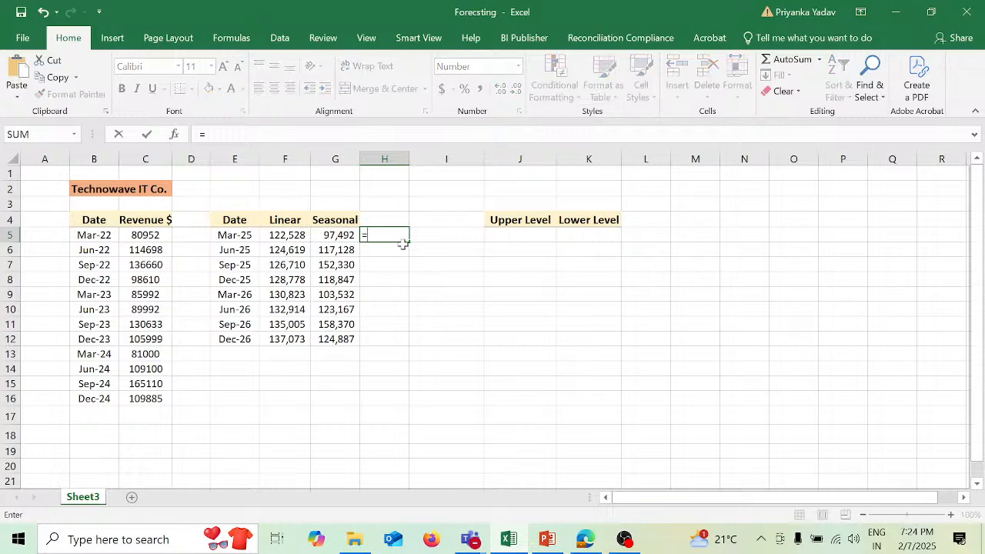
{"action": "type", "text": "for"}
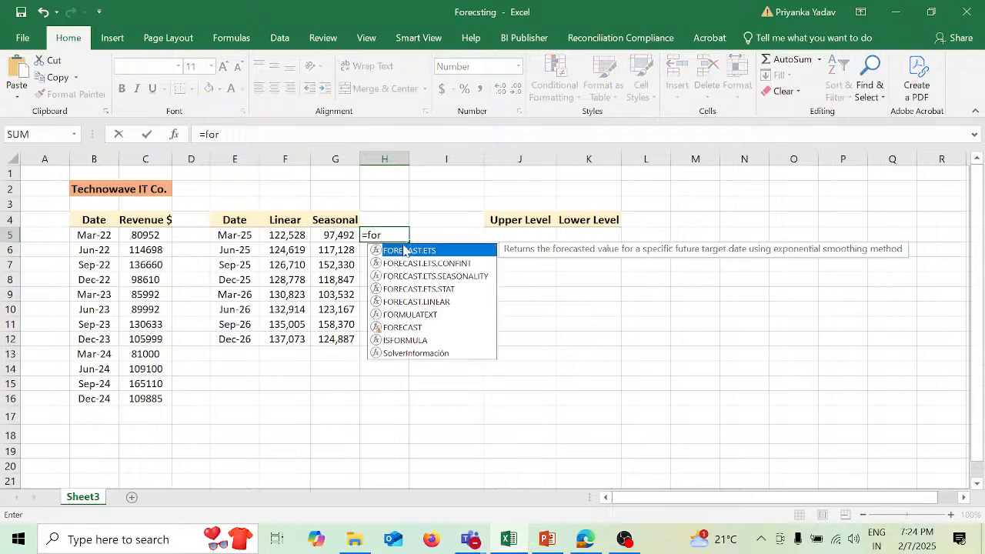
{"action": "key", "text": "Down"}
{"action": "key", "text": "Down"}
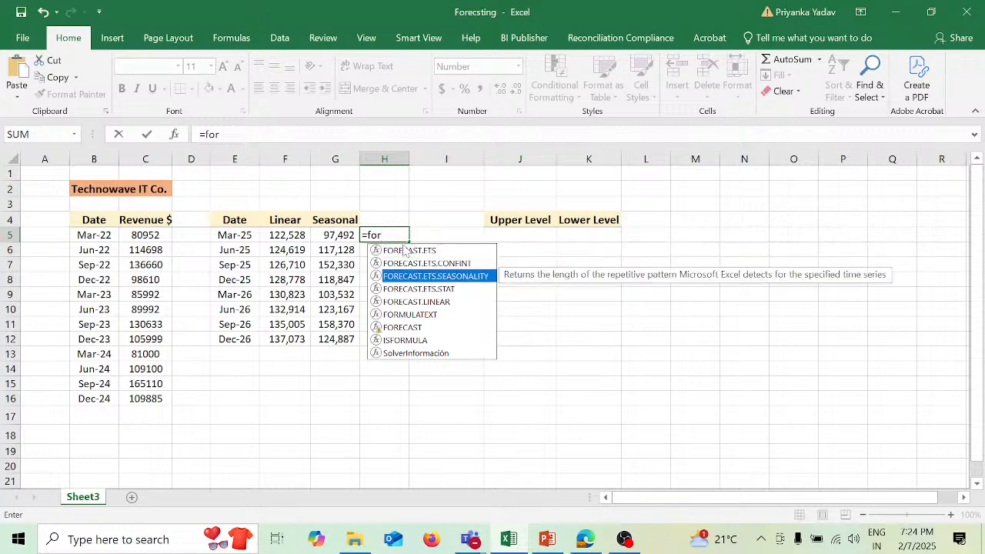
{"action": "key", "text": "Tab"}
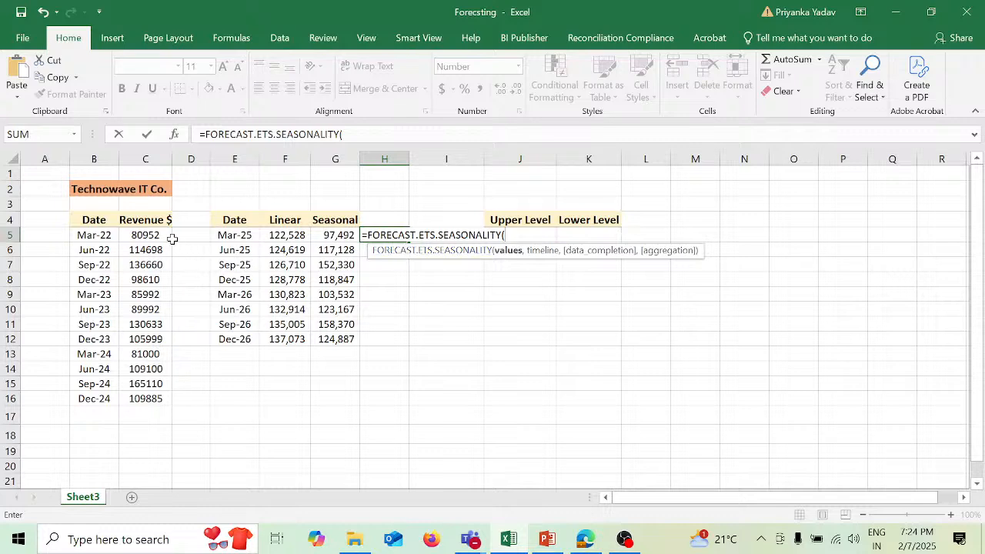
{"action": "left_click_drag", "start_coordinate": [159, 235], "coordinate": [167, 394]}
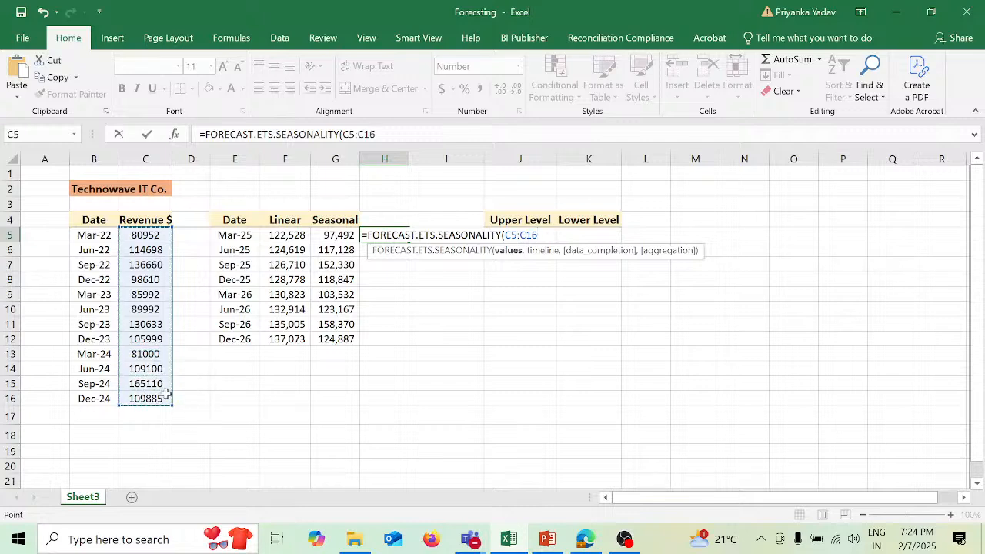
{"action": "type", "text": ","}
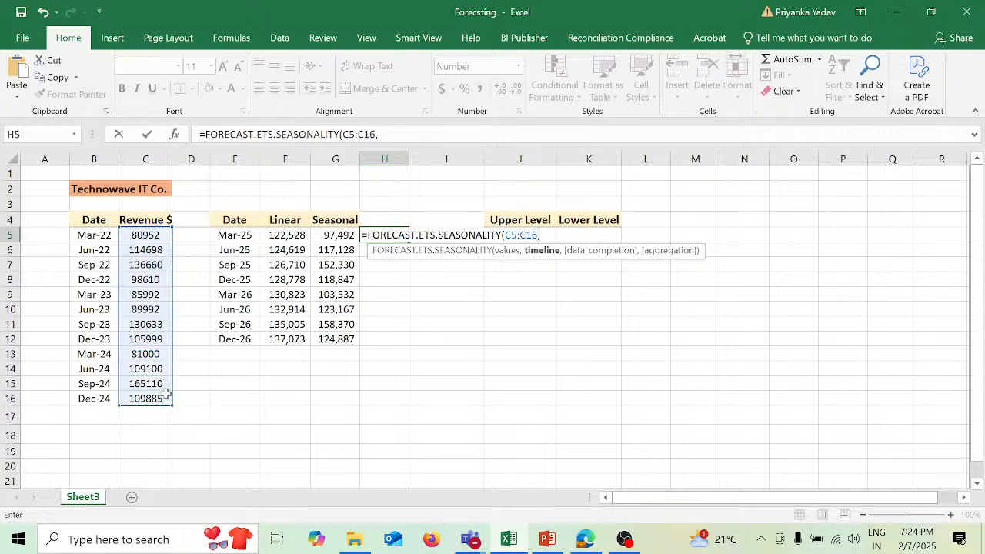
{"action": "left_click", "coordinate": [90, 235]}
{"action": "left_click_drag", "start_coordinate": [91, 235], "coordinate": [96, 394]}
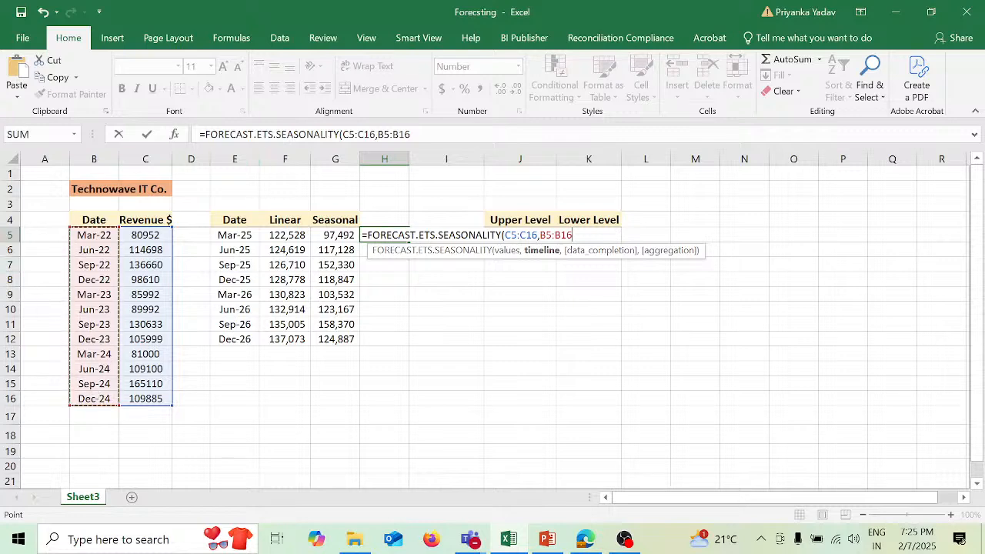
- Make the values range in the H5 seasonality formula absolute as $C$5:$C$16
{"action": "key", "text": "Return"}
{"action": "left_click", "coordinate": [343, 134]}
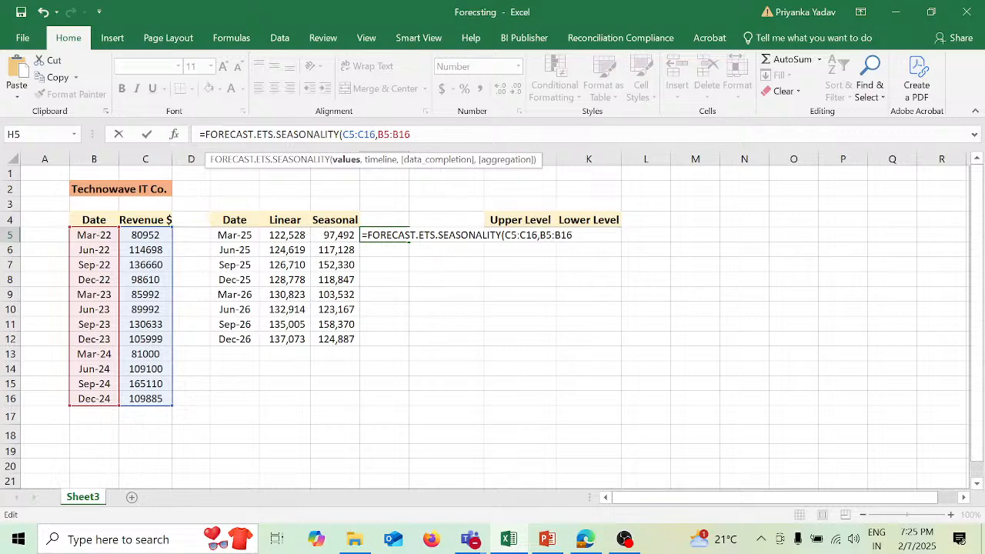
{"action": "type", "text": "$"}
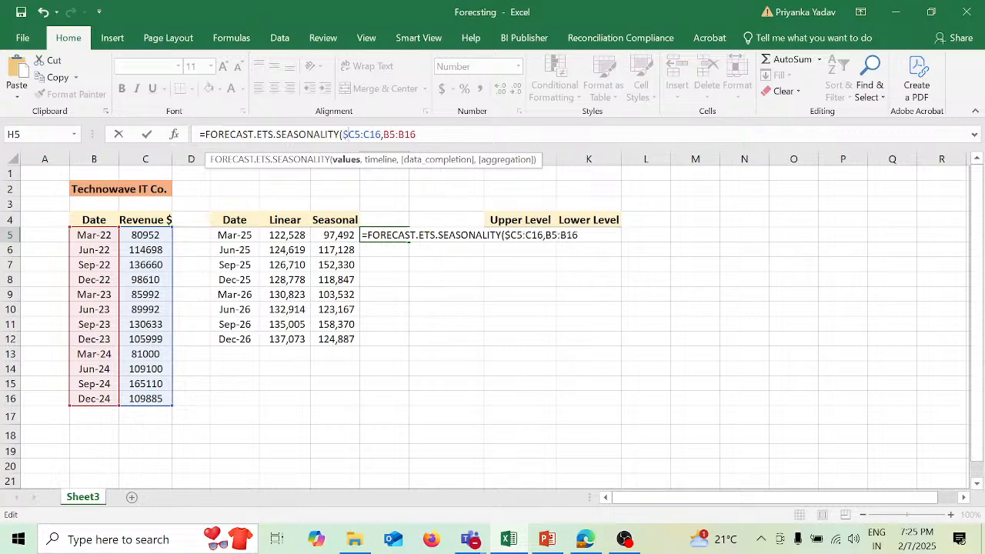
{"action": "key", "text": "Right"}
{"action": "type", "text": "$C"}
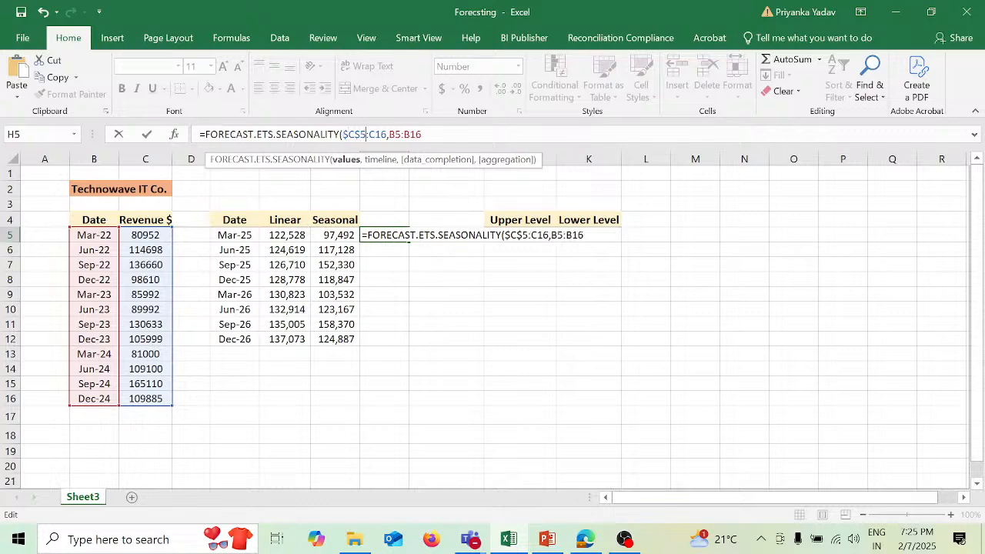
{"action": "type", "text": "$"}
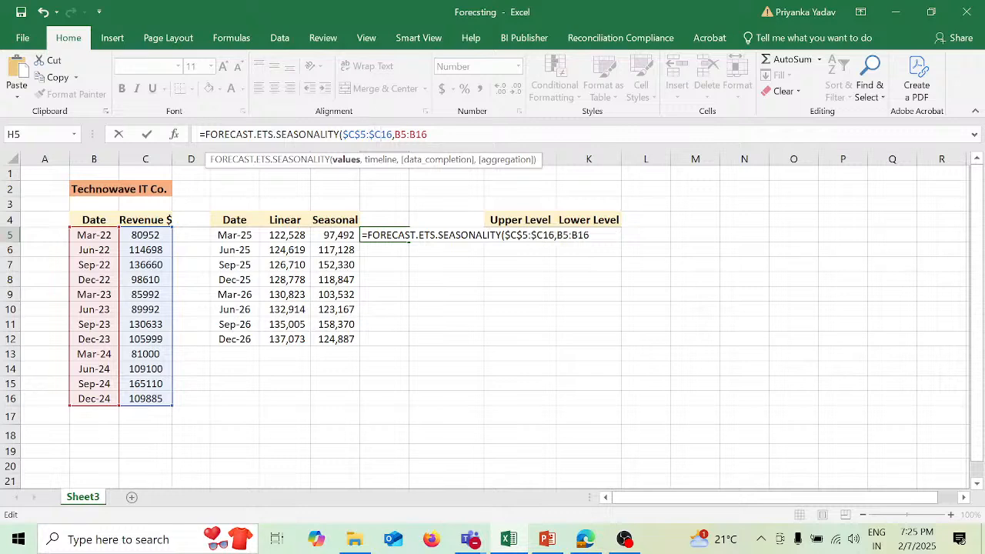
{"action": "key", "text": "Right"}
{"action": "type", "text": "$"}
- Make the timeline range in the H5 formula absolute as $B$5:$B$16, close the parenthesis and commit it
{"action": "key", "text": "Right"}
{"action": "key", "text": "Right"}
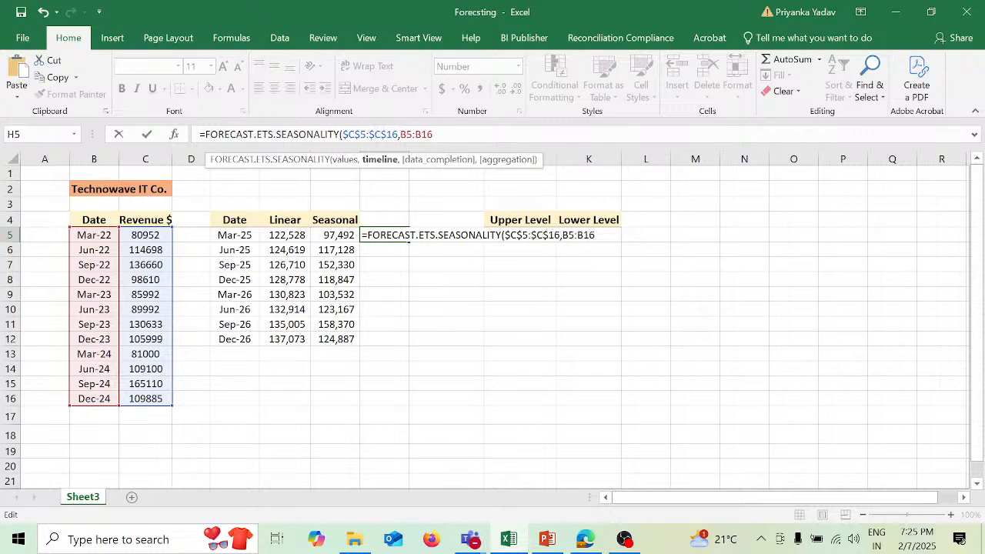
{"action": "type", "text": "$"}
{"action": "key", "text": "Right"}
{"action": "type", "text": "$C"}
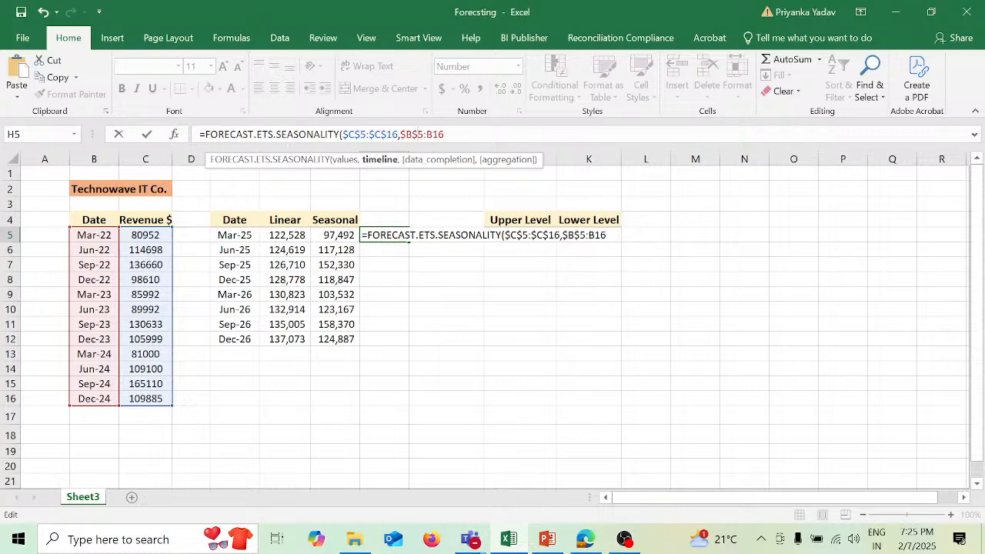
{"action": "type", "text": "$"}
{"action": "key", "text": "Right"}
{"action": "type", "text": "$"}
{"action": "type", "text": ")"}
{"action": "key", "text": "Return"}
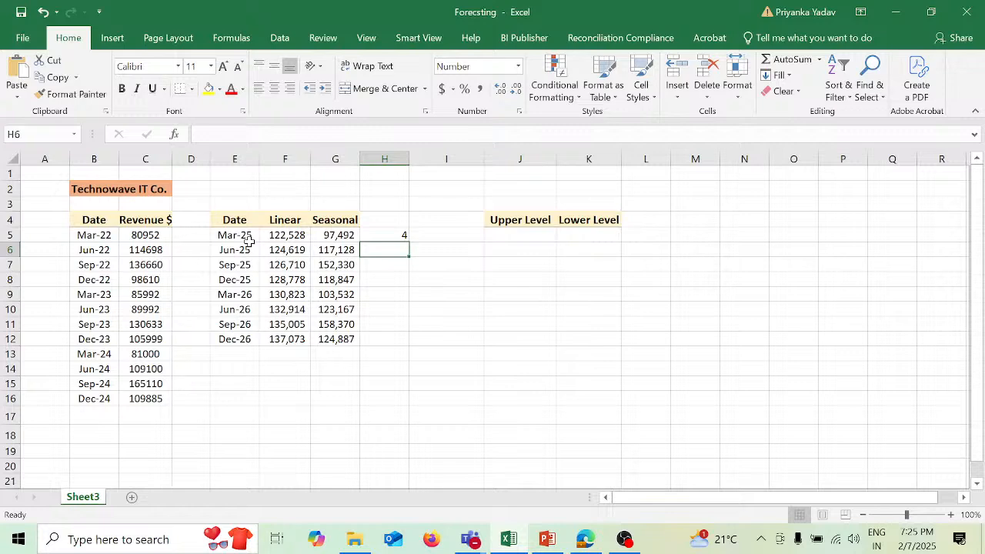
- Fill the seasonality formula from H5 down to H12 and review the linear and seasonal forecasts in F5:F12 and G5:G12
{"action": "left_click", "coordinate": [401, 234]}
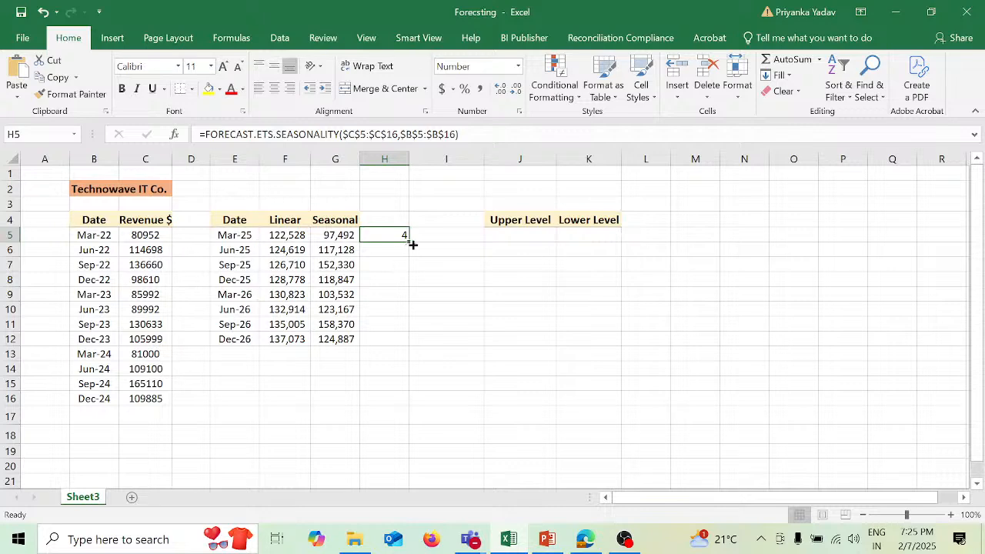
{"action": "left_click_drag", "start_coordinate": [412, 243], "coordinate": [402, 338]}
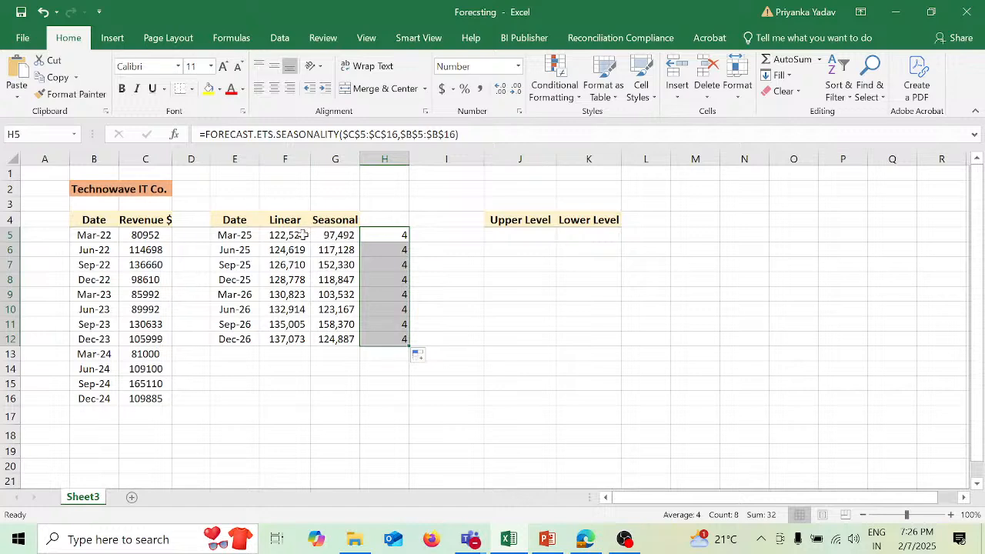
{"action": "left_click_drag", "start_coordinate": [303, 235], "coordinate": [300, 339]}
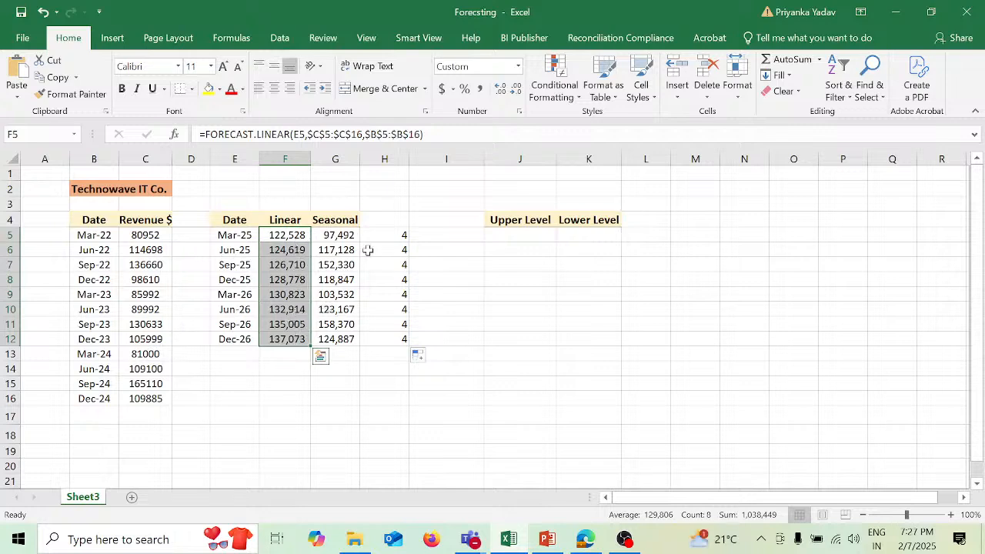
{"action": "left_click_drag", "start_coordinate": [348, 232], "coordinate": [349, 336]}
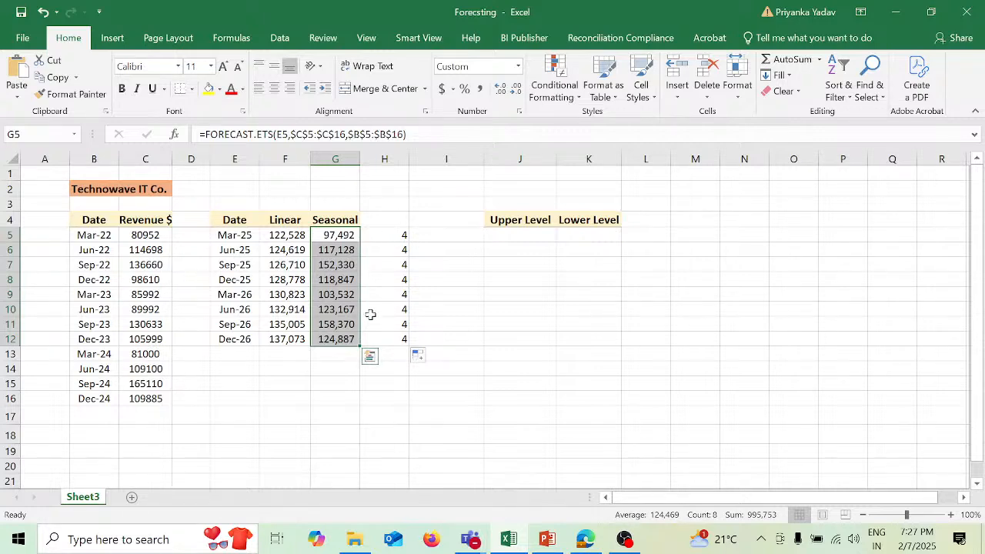
- Begin a FORECAST.ETS.CONFINT formula in I5 with E5 as the target date
{"action": "left_click", "coordinate": [458, 232]}
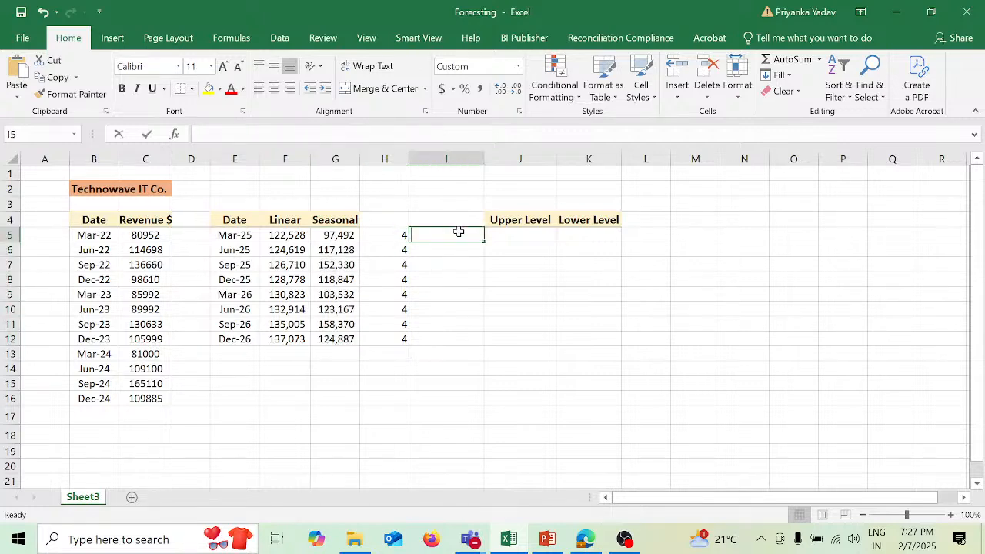
{"action": "type", "text": "=for"}
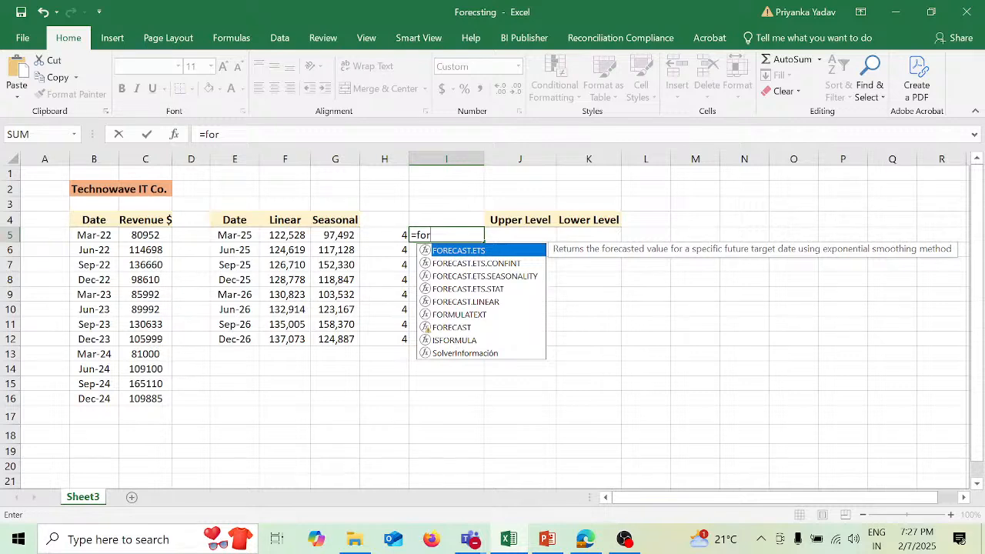
{"action": "key", "text": "Down"}
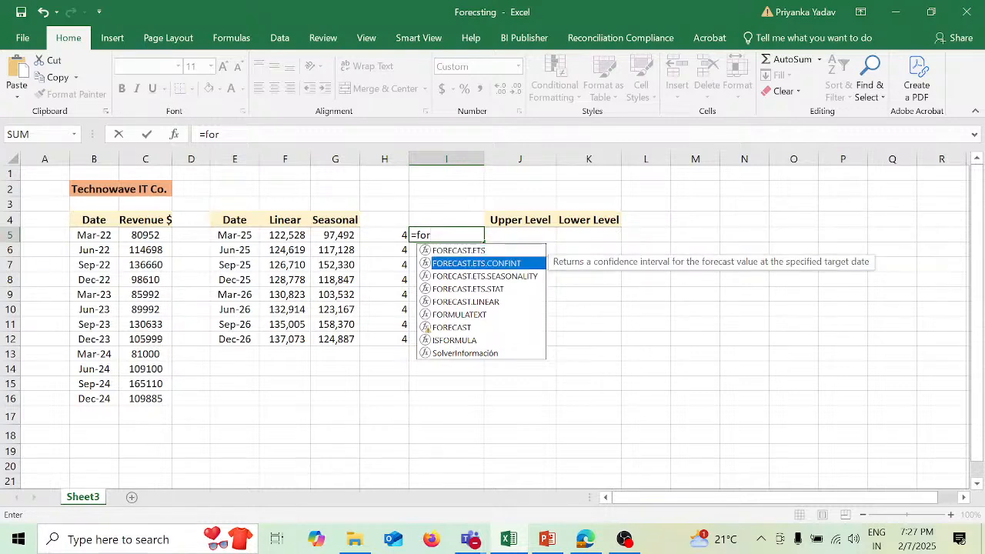
{"action": "key", "text": "Tab"}
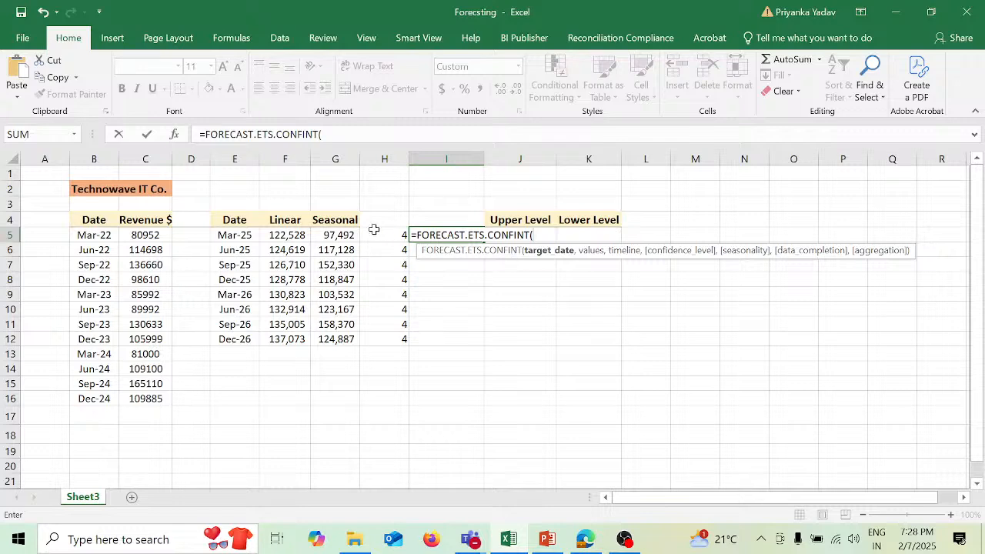
{"action": "left_click", "coordinate": [246, 238]}
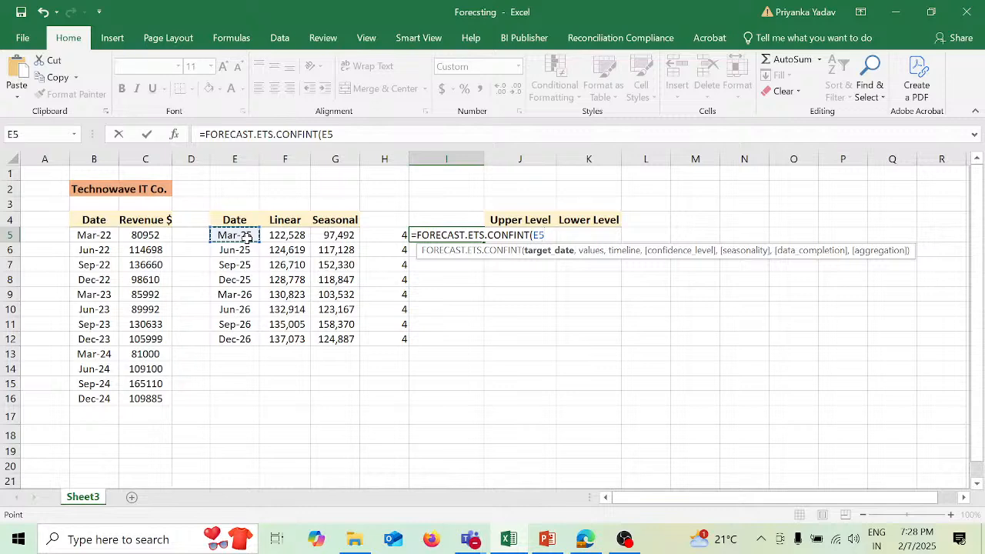
{"action": "type", "text": ","}
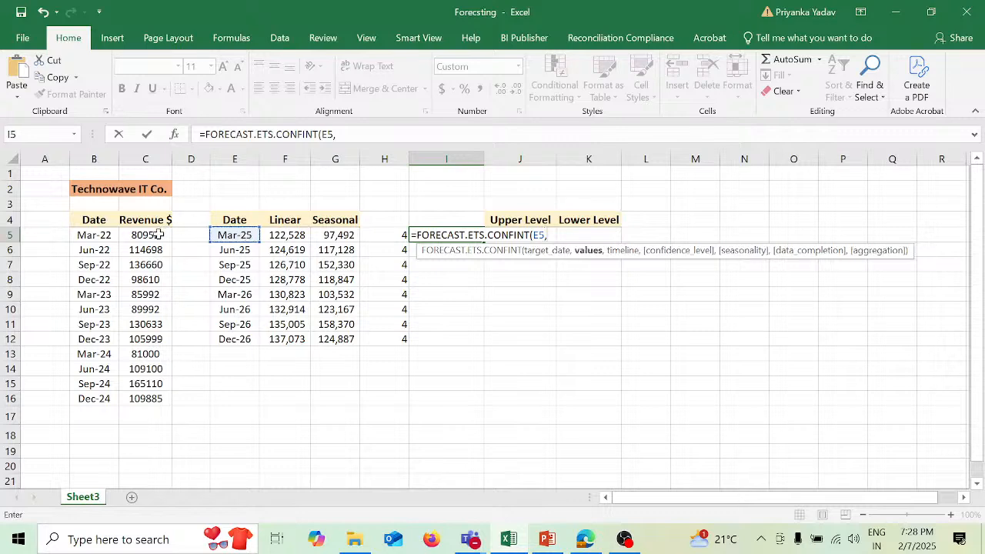
- Add values C5:D16, timeline B5:B16 and a 95% confidence level to the I5 formula
{"action": "left_click_drag", "start_coordinate": [158, 234], "coordinate": [172, 399]}
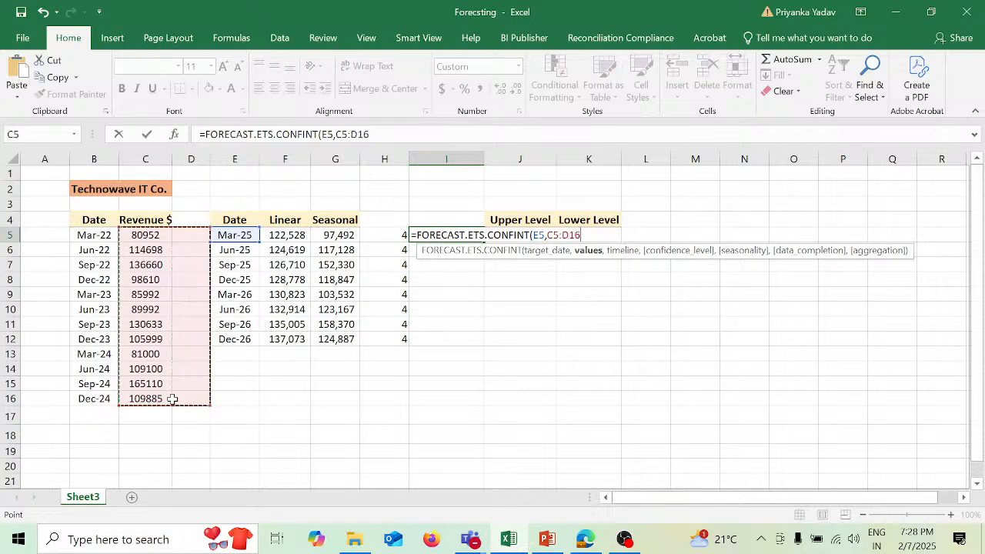
{"action": "type", "text": ","}
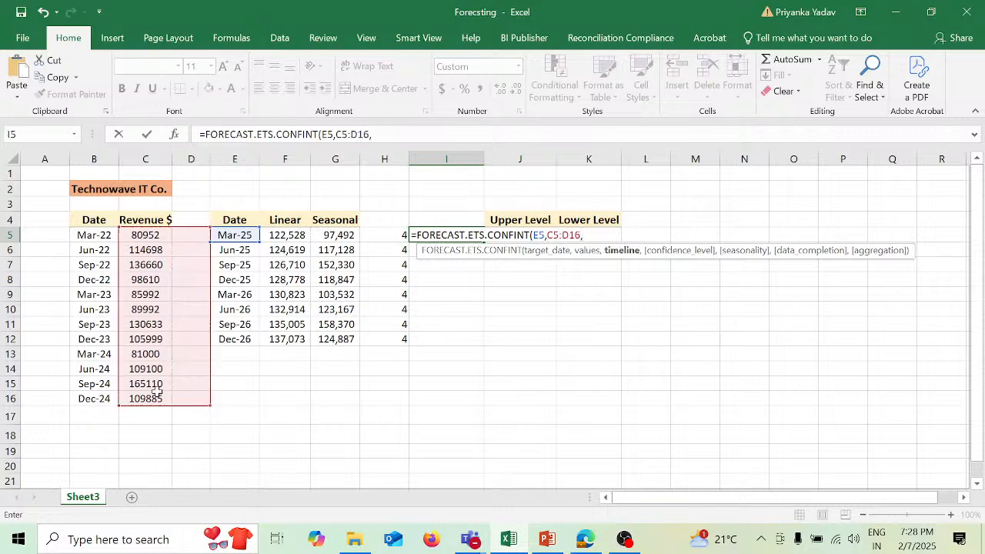
{"action": "left_click_drag", "start_coordinate": [94, 234], "coordinate": [103, 398]}
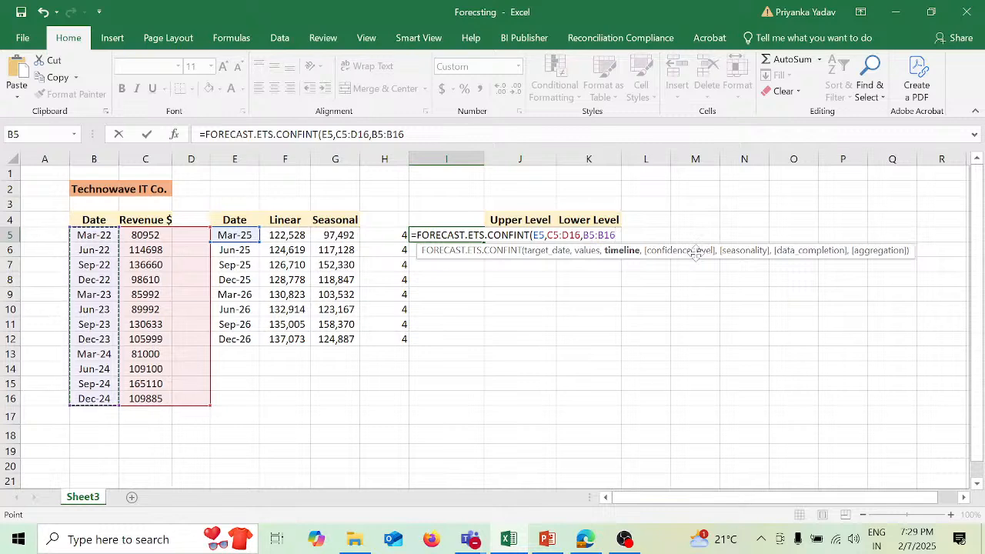
{"action": "type", "text": ",9"}
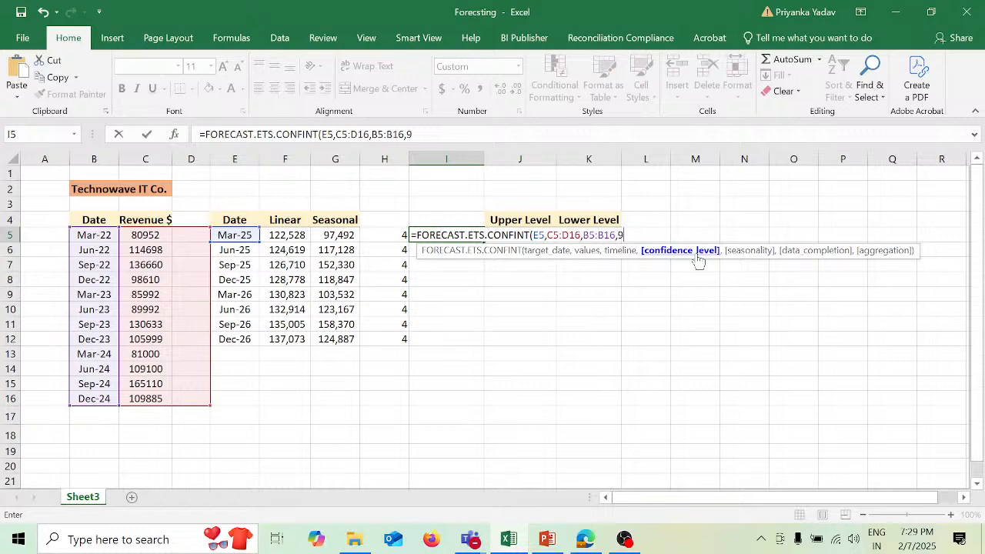
{"action": "type", "text": "5%"}
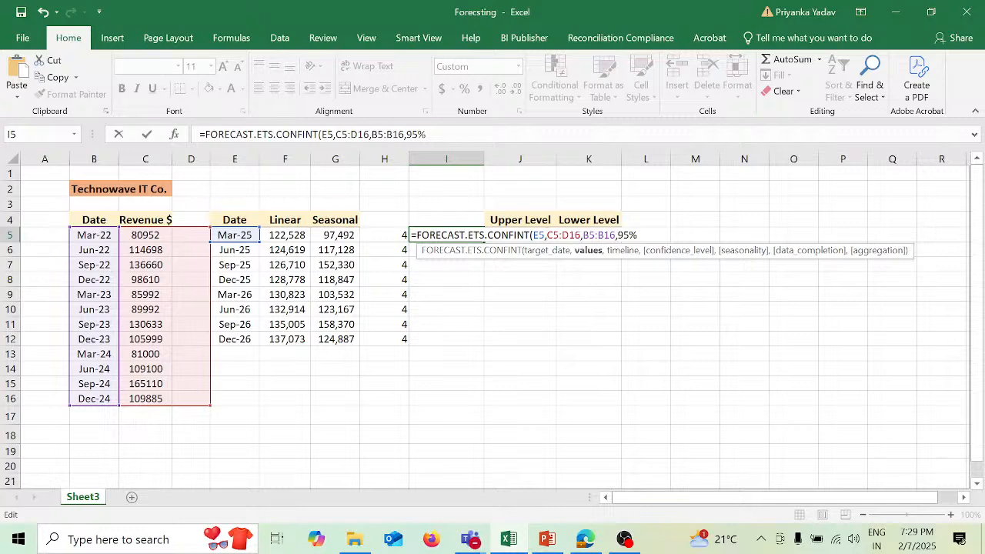
- Make the values range in the I5 confidence interval formula absolute as $C$5:$D$16
{"action": "type", "text": "$"}
{"action": "key", "text": "Right"}
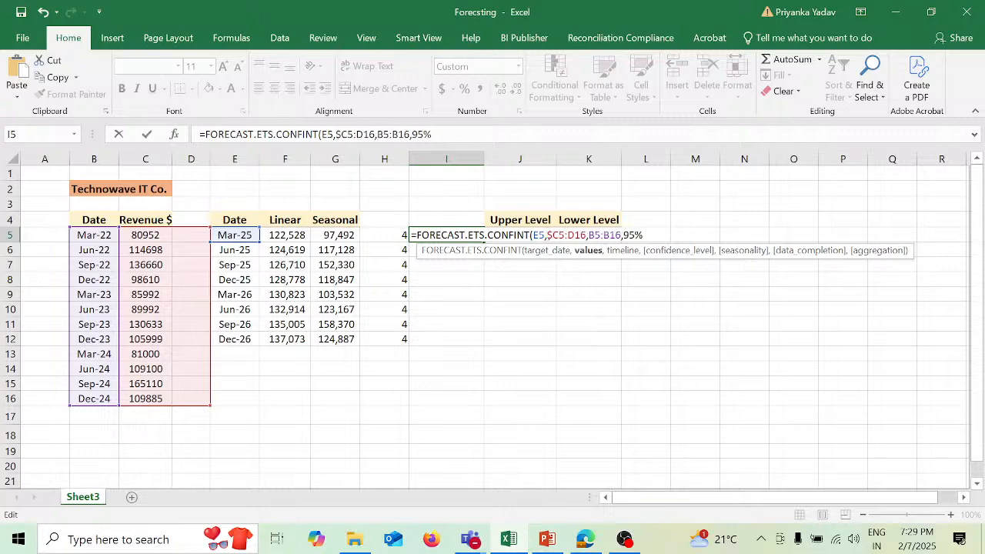
{"action": "type", "text": "$C"}
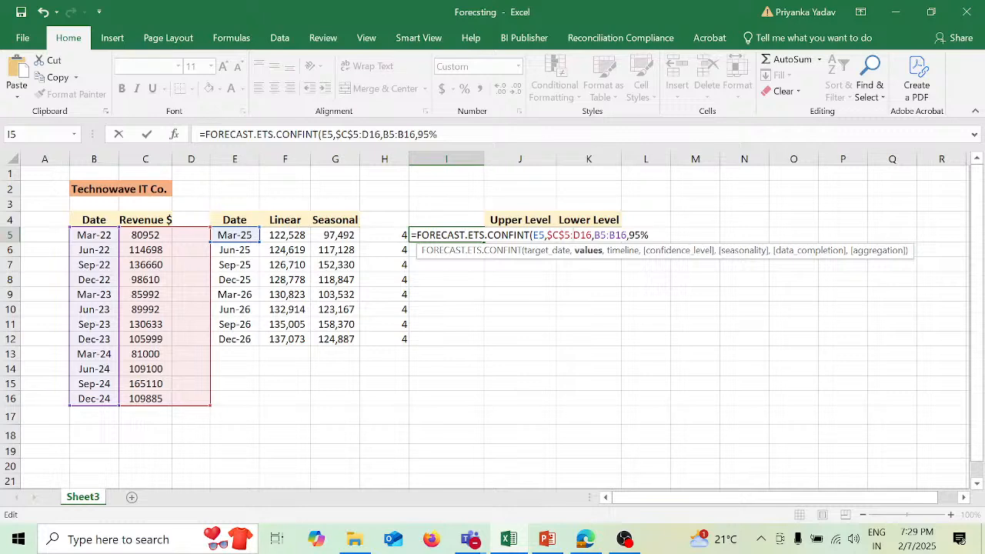
{"action": "type", "text": "$5:$D$"}
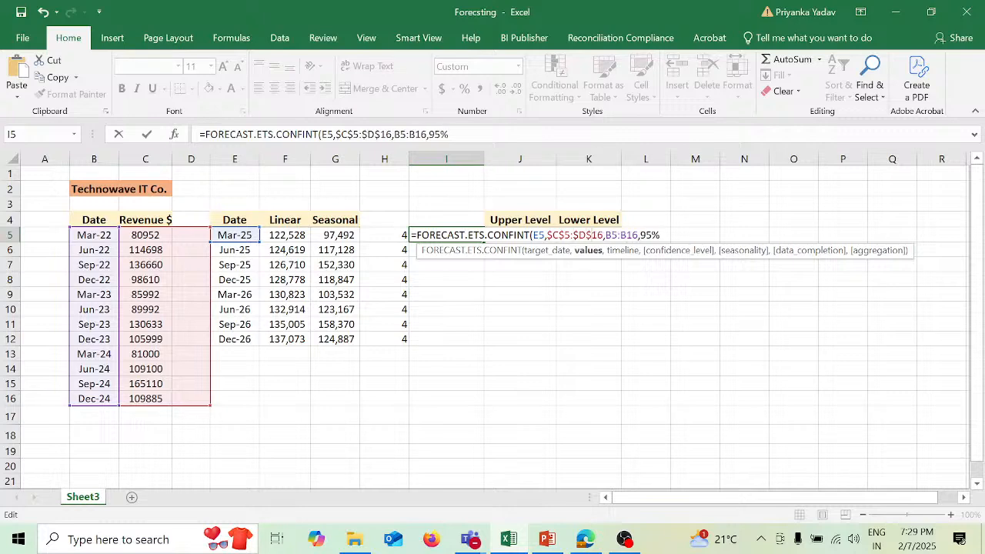
- Make the timeline range in the I5 confidence interval formula absolute as $B$5:$B$16 and complete the formula
{"action": "key", "text": "Right"}
{"action": "key", "text": "Right"}
{"action": "type", "text": "$C"}
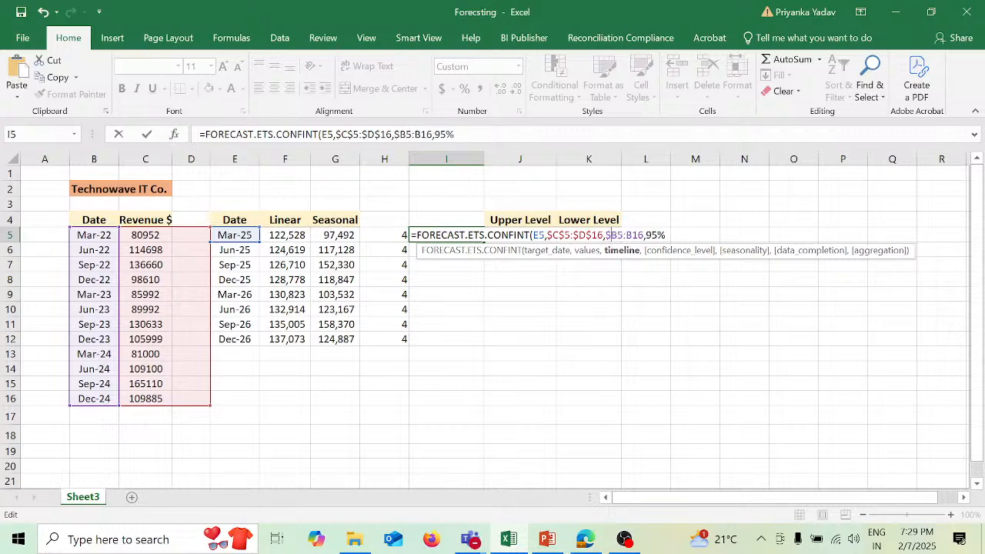
{"action": "type", "text": "$"}
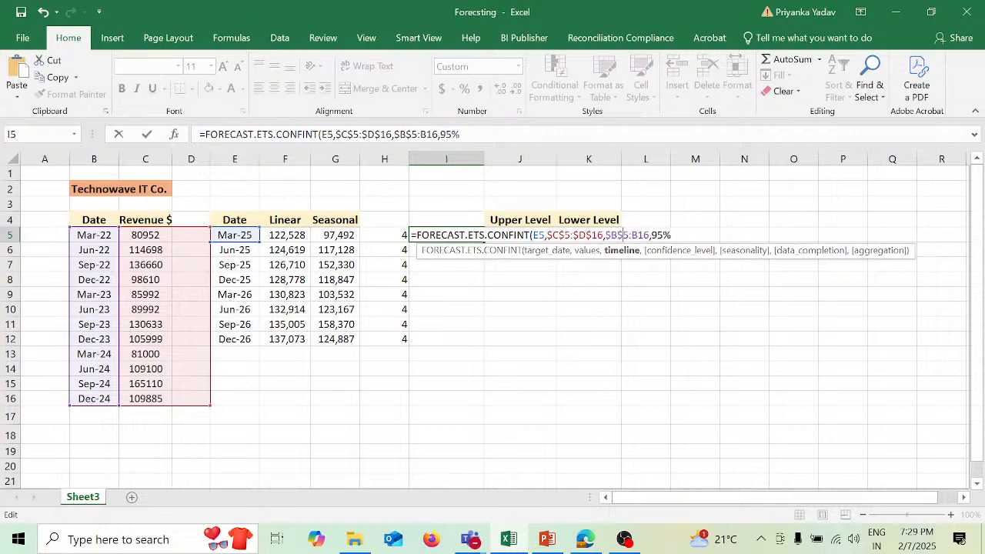
{"action": "key", "text": "Right"}
{"action": "key", "text": "Right"}
{"action": "type", "text": "$C"}
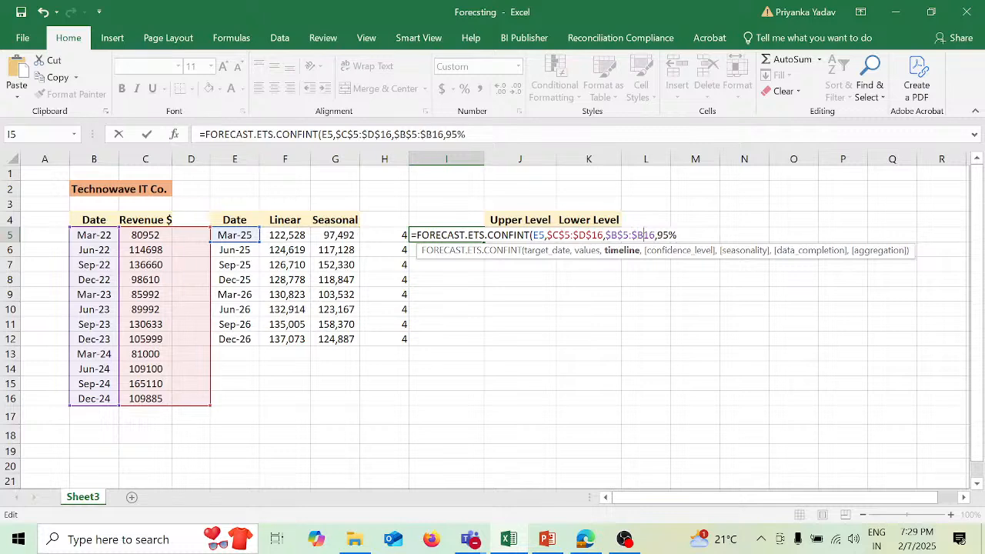
{"action": "type", "text": "$"}
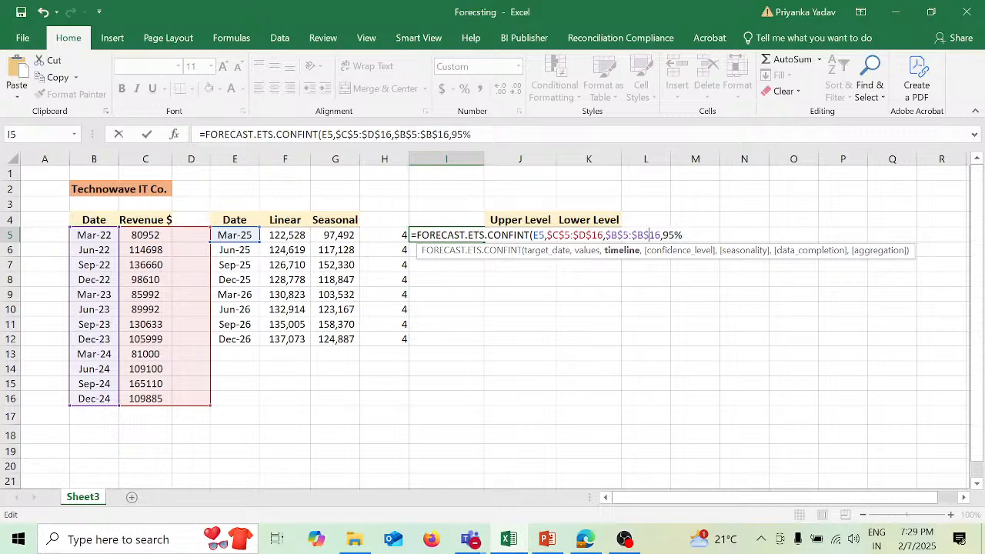
{"action": "key", "text": "Right"}
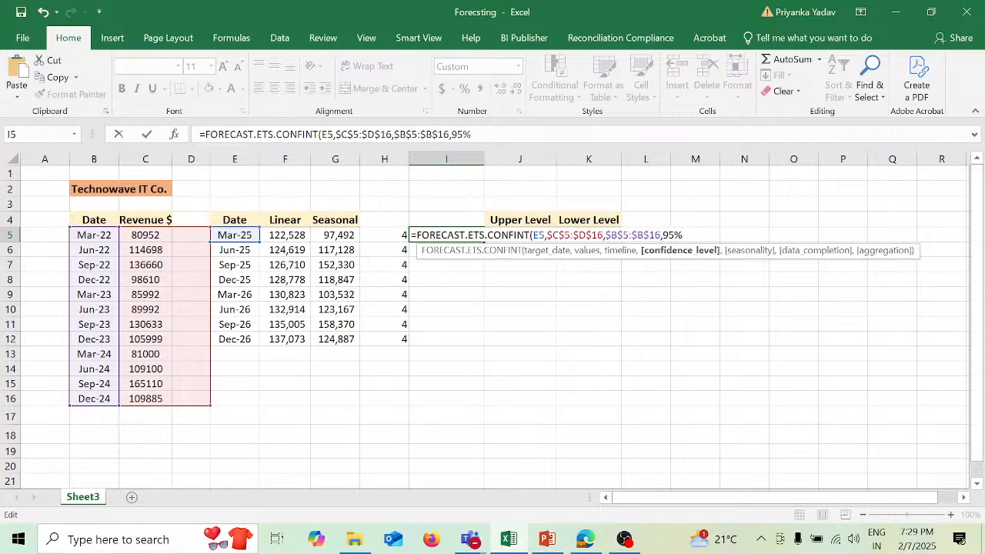
{"action": "type", "text": ")"}
{"action": "key", "text": "Return"}
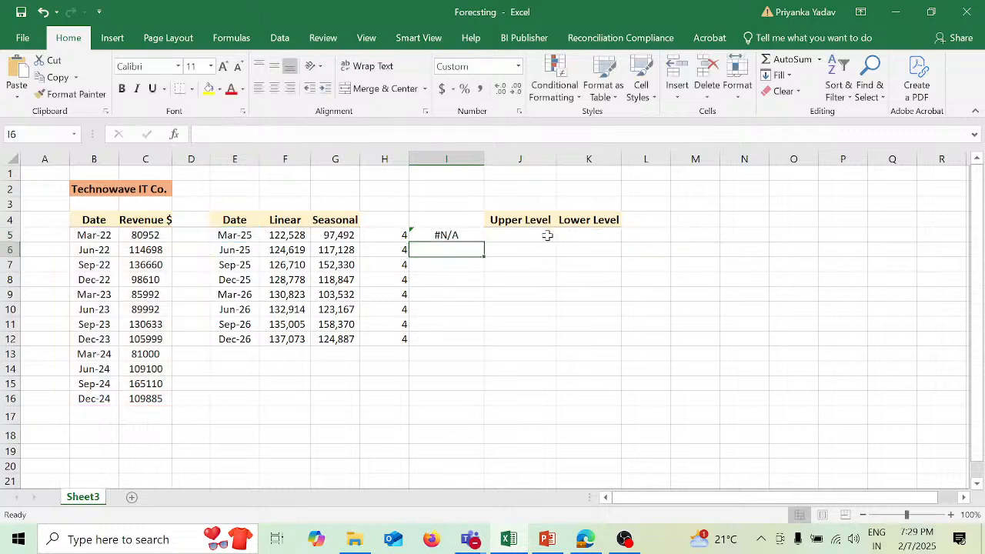
- Correct the values range in the I5 confidence interval formula to $C$5:$C$16
{"action": "key", "text": "Up"}
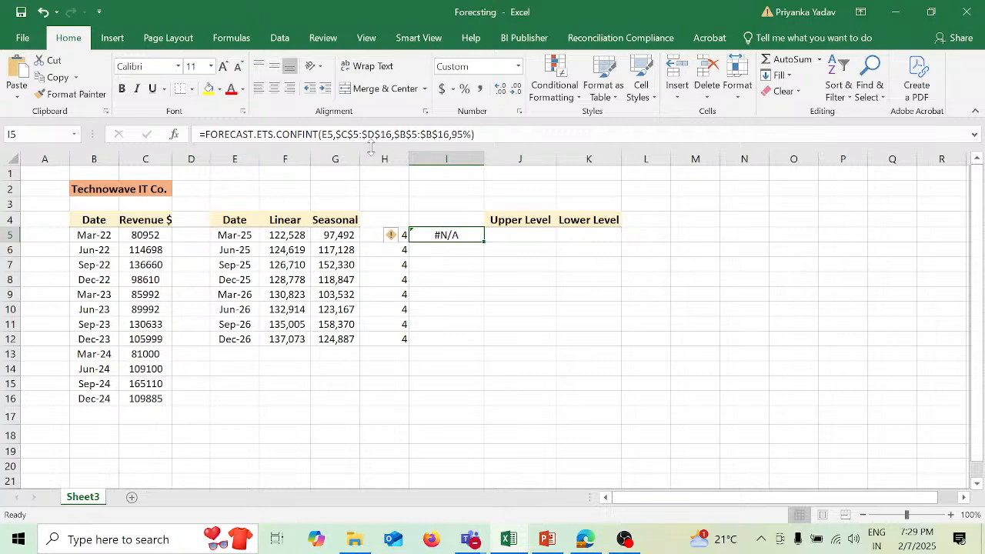
{"action": "left_click", "coordinate": [366, 135]}
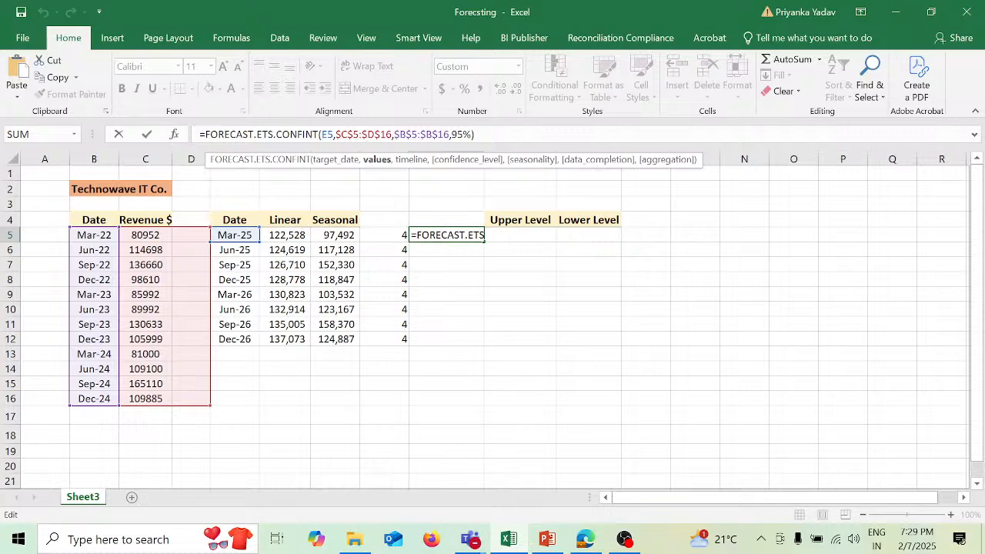
{"action": "key", "text": "Delete"}
{"action": "key", "text": "Delete"}
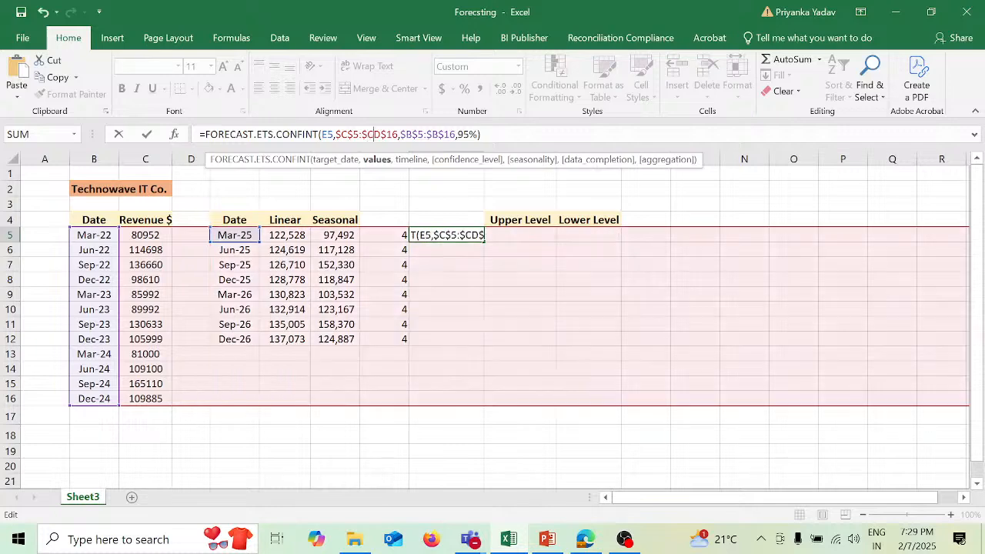
{"action": "type", "text": "$C"}
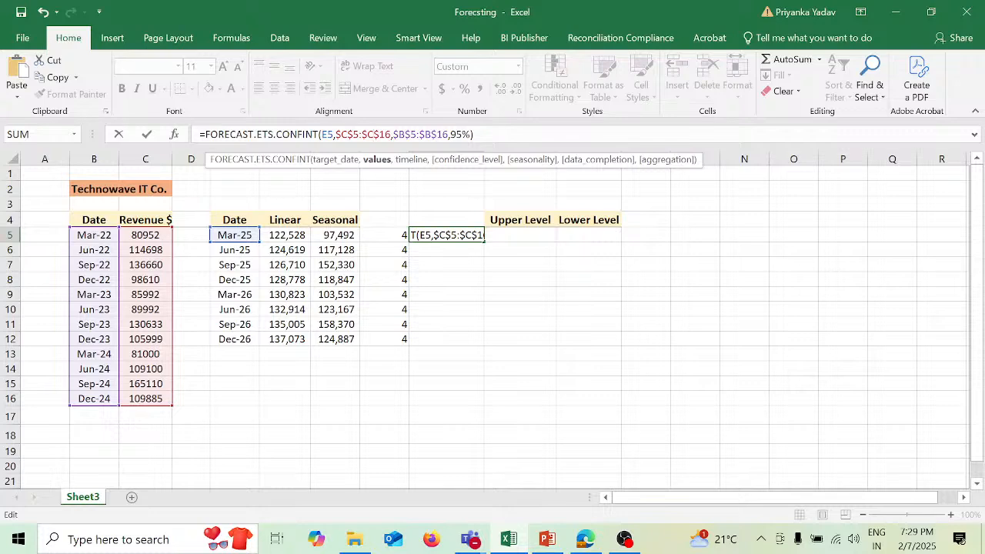
{"action": "key", "text": "Return"}
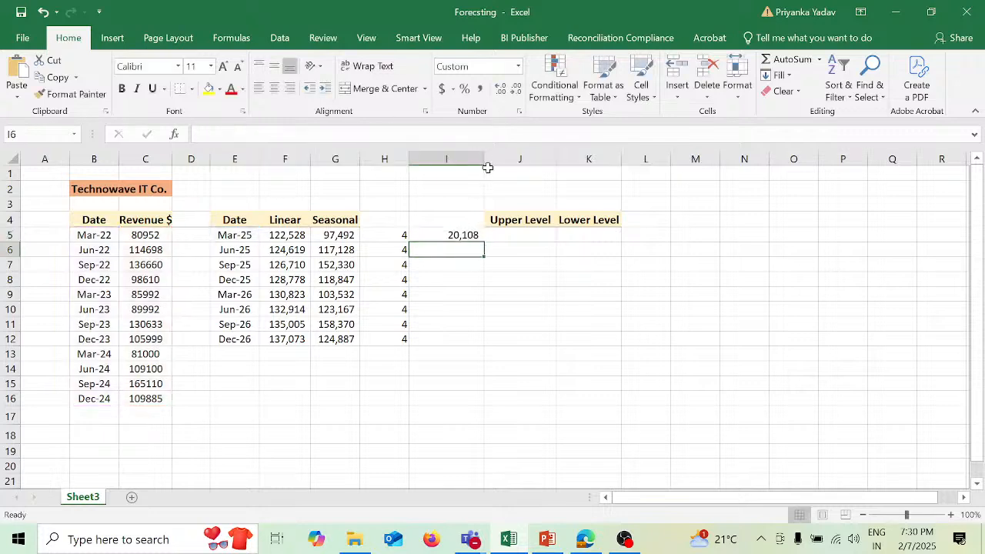
- Fill the confidence interval formula from I5 down to I12 and review the seasonal forecasts in G5:G12
{"action": "left_click", "coordinate": [471, 236]}
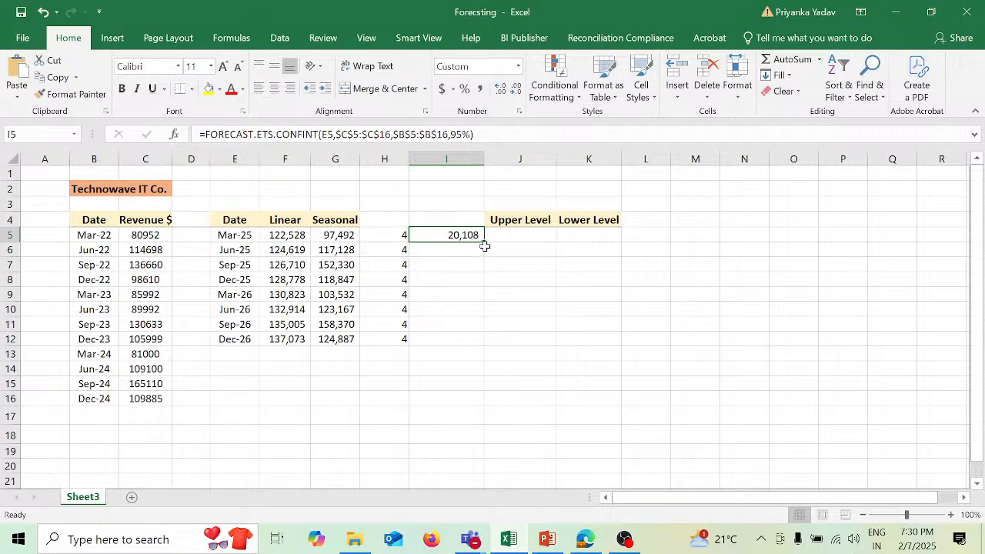
{"action": "left_click_drag", "start_coordinate": [485, 243], "coordinate": [485, 340]}
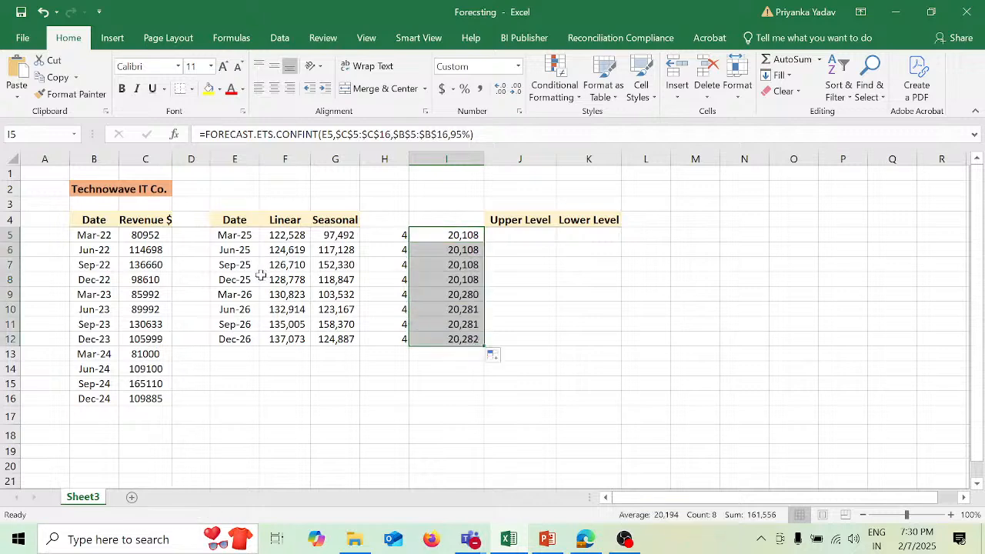
{"action": "left_click_drag", "start_coordinate": [338, 236], "coordinate": [344, 340]}
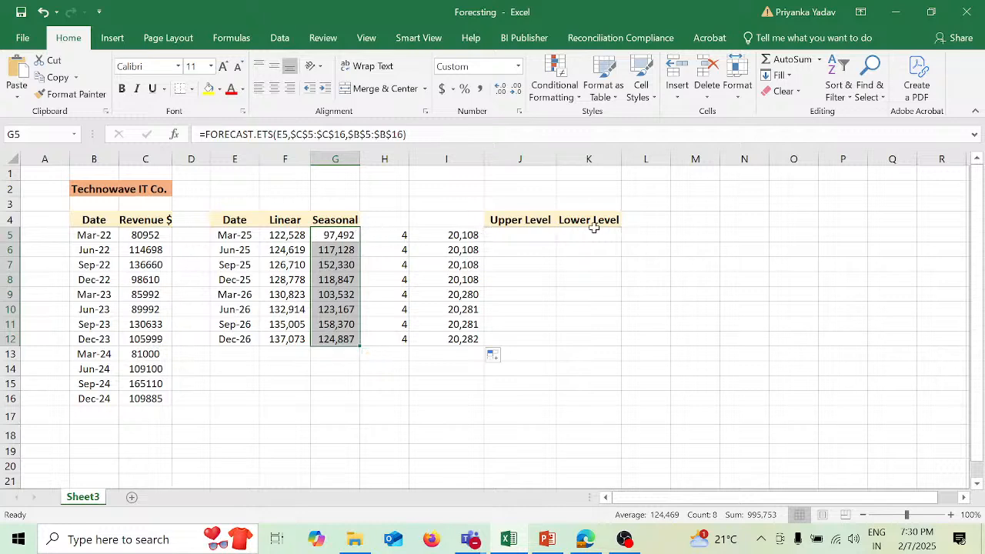
- Calculate the first upper level in J5 with the formula =G5+I5
{"action": "left_click", "coordinate": [535, 233]}
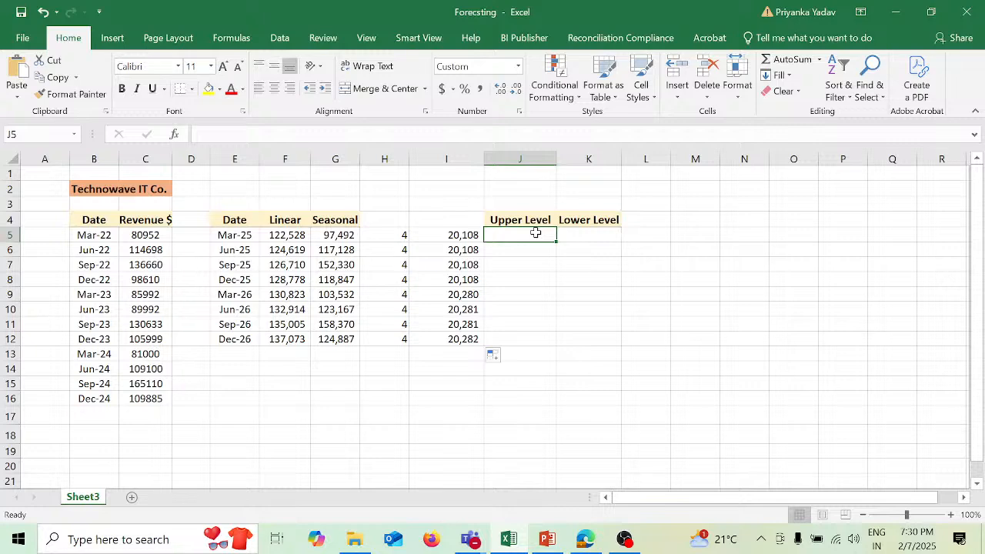
{"action": "type", "text": "="}
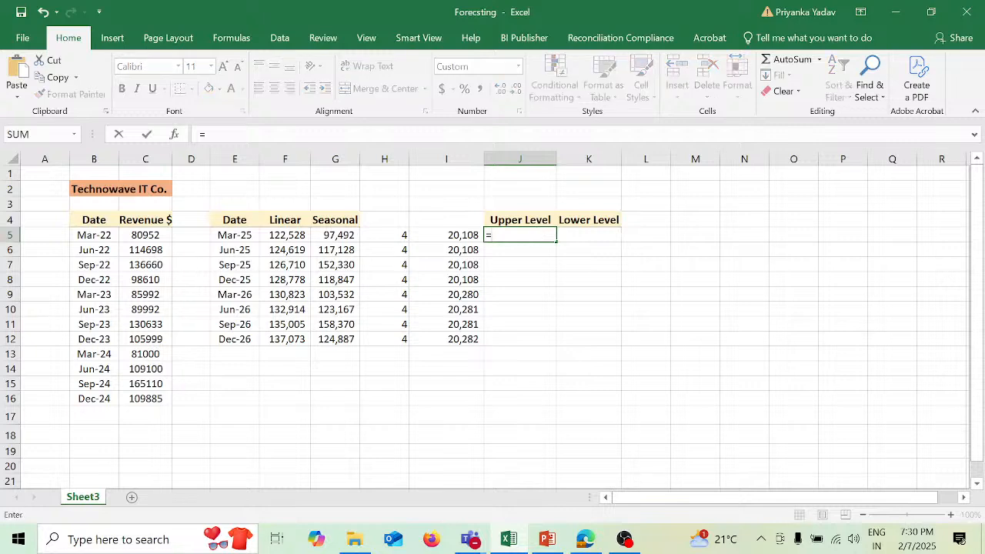
{"action": "key", "text": "Left"}
{"action": "key", "text": "Left"}
{"action": "key", "text": "Left"}
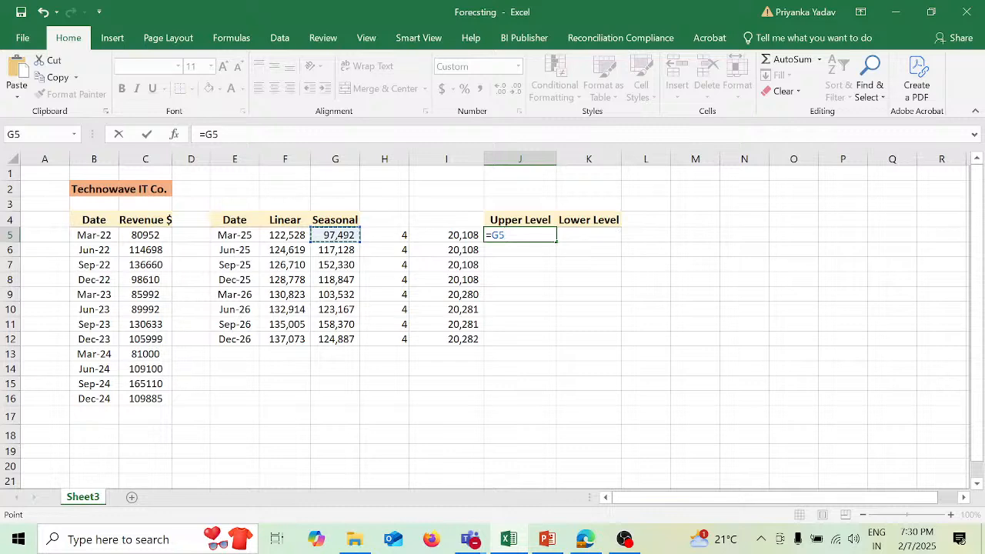
{"action": "type", "text": "+"}
{"action": "key", "text": "Left"}
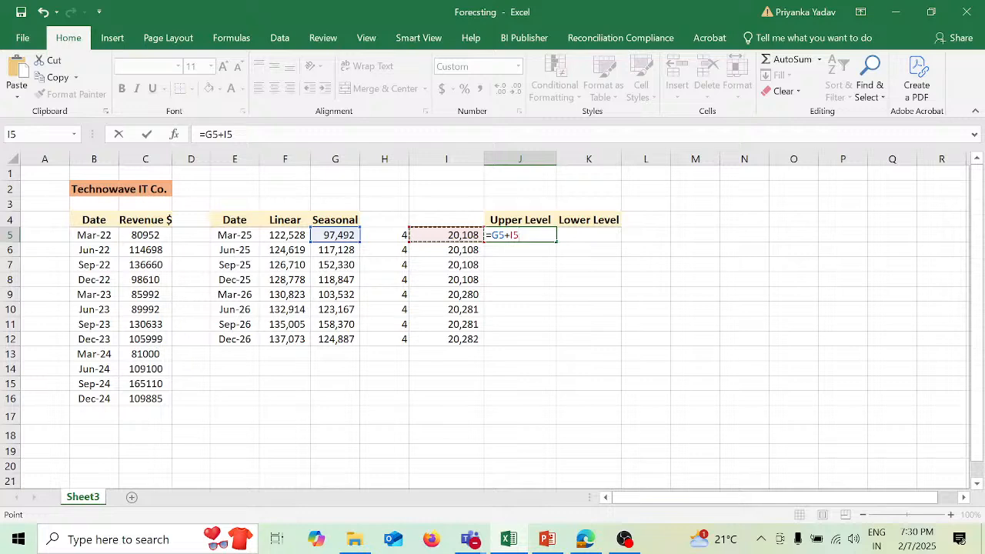
{"action": "key", "text": "Return"}
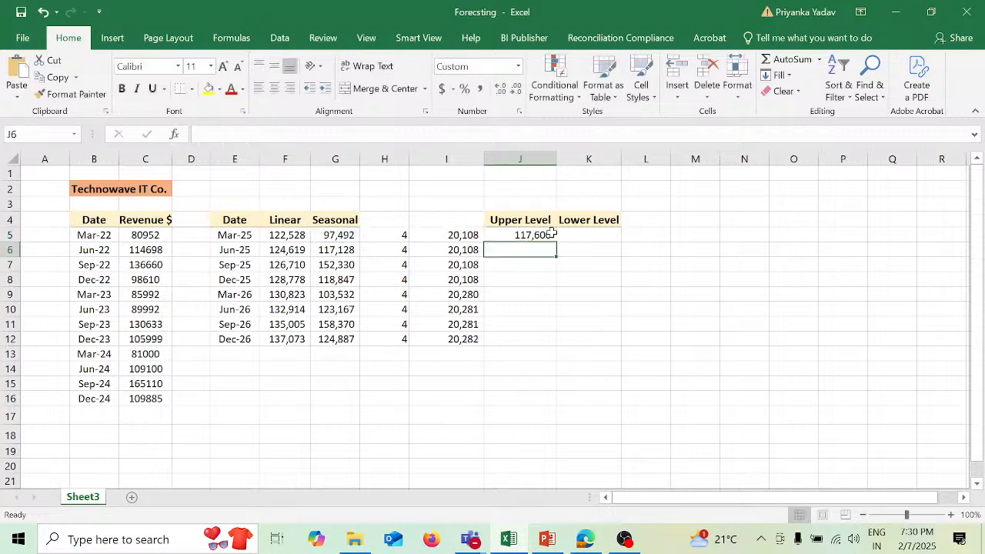
- Calculate the first lower level in K5 with the formula =G5-I5
{"action": "left_click", "coordinate": [583, 234]}
{"action": "type", "text": "="}
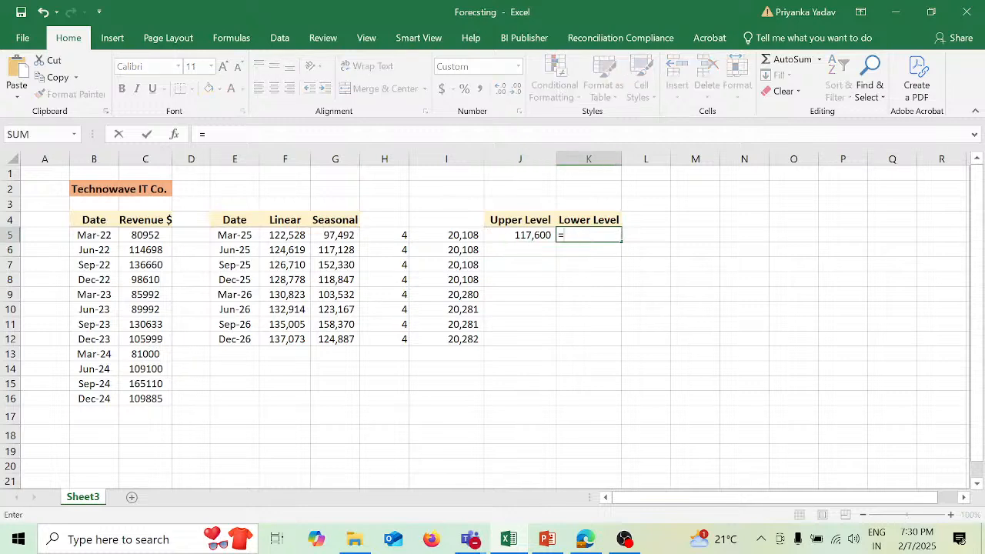
{"action": "key", "text": "Left"}
{"action": "key", "text": "Left"}
{"action": "key", "text": "Left"}
{"action": "key", "text": "Left"}
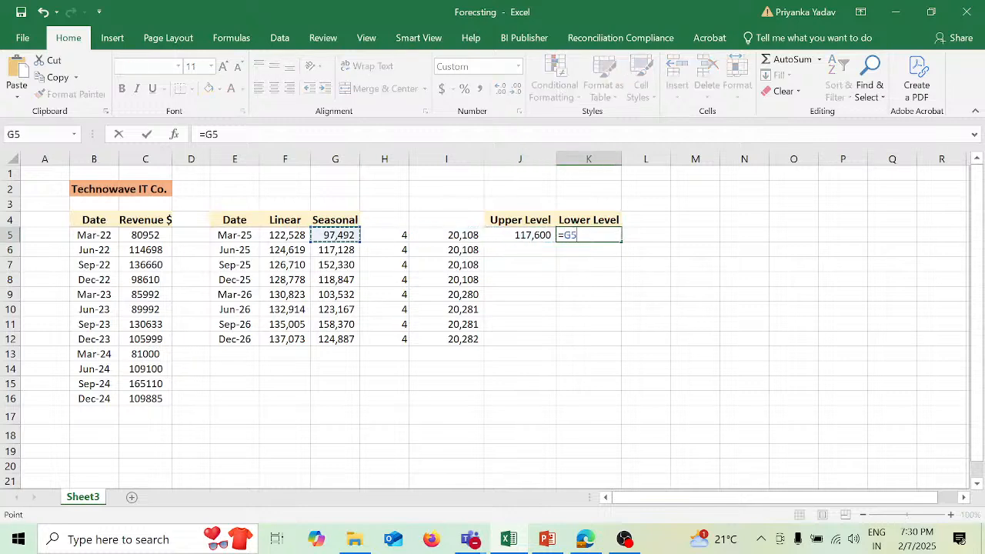
{"action": "type", "text": "-"}
{"action": "key", "text": "Left"}
{"action": "key", "text": "Left"}
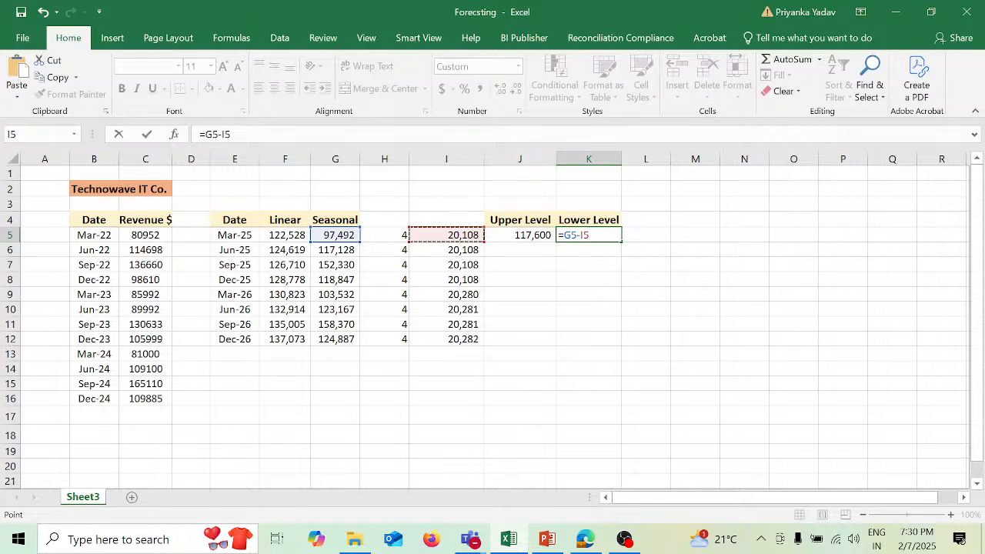
{"action": "key", "text": "Return"}
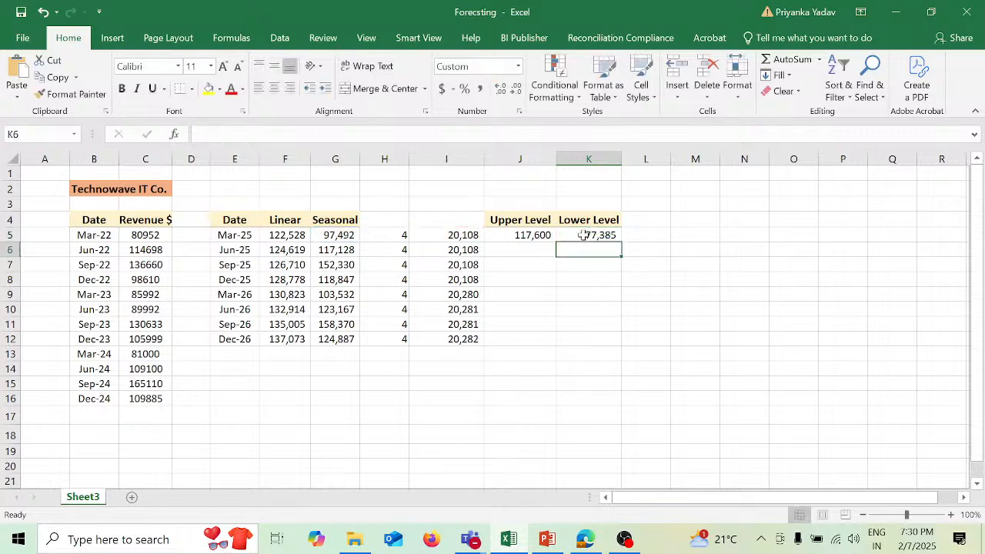
- Fill the upper level formula from J5 down to J12 and check the copied formula in J6
{"action": "left_click", "coordinate": [532, 235]}
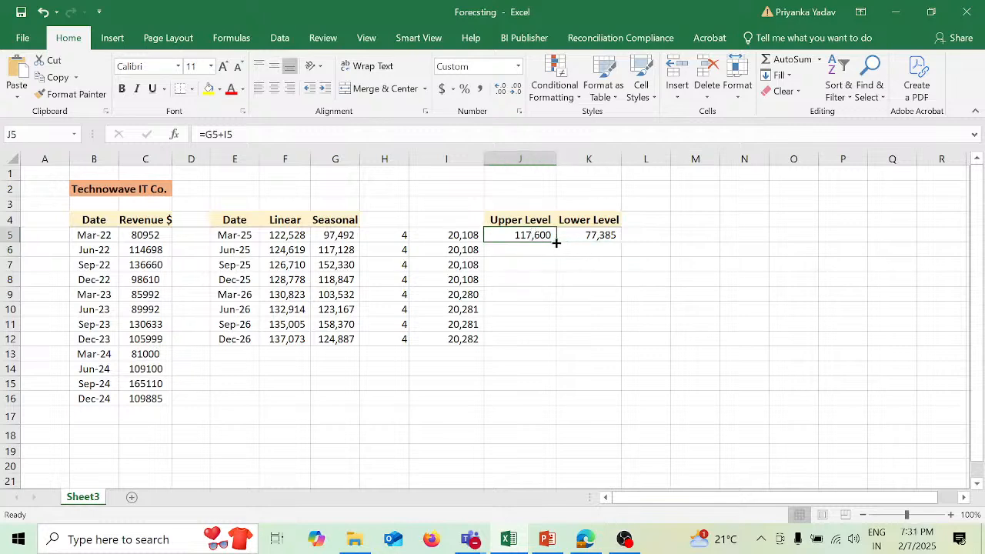
{"action": "left_click_drag", "start_coordinate": [556, 243], "coordinate": [551, 344]}
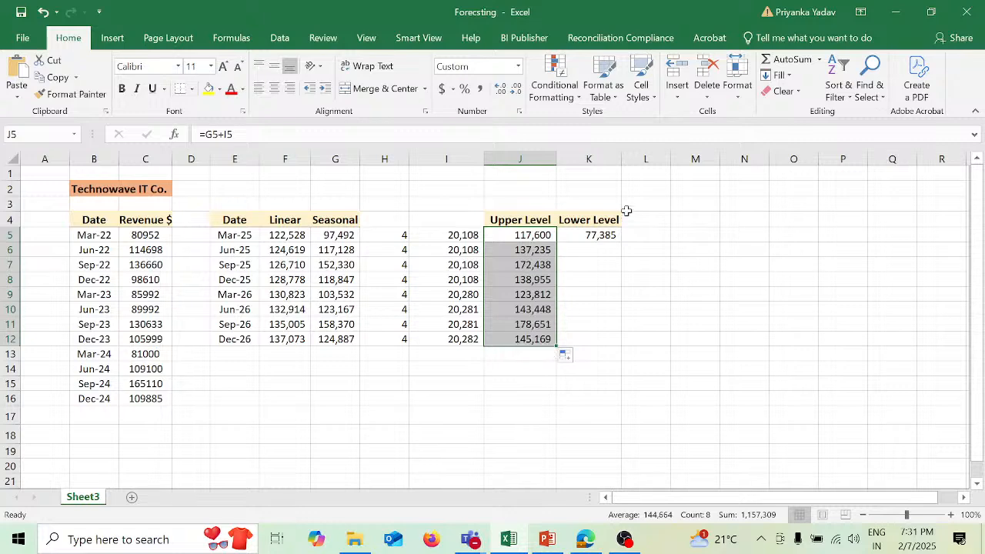
{"action": "left_click", "coordinate": [601, 235]}
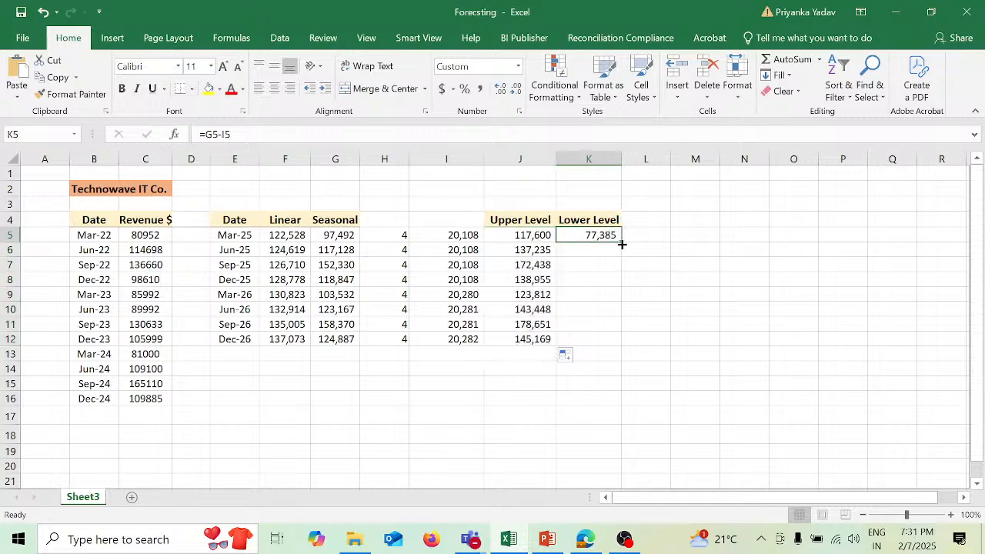
{"action": "double_click", "coordinate": [538, 251]}
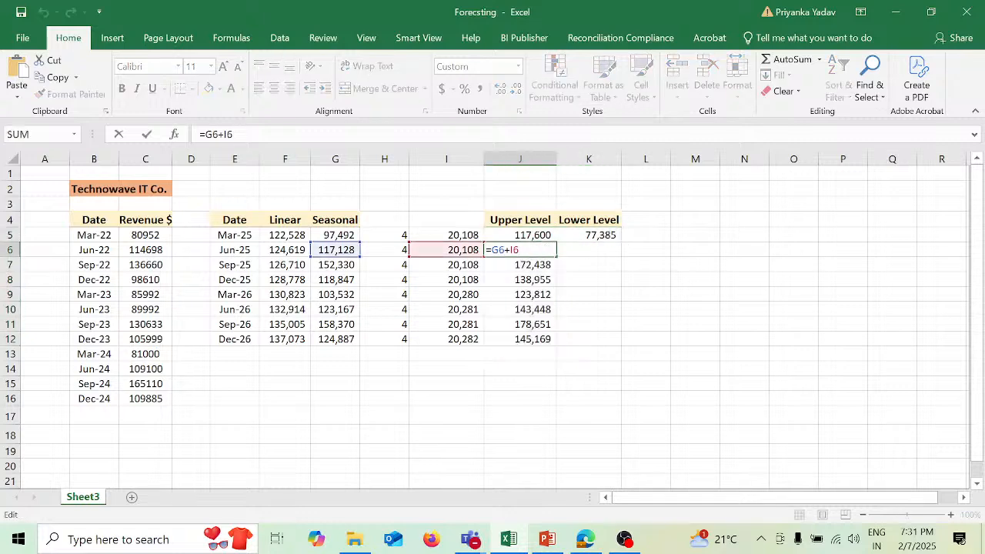
{"action": "key", "text": "Return"}
- Fill the lower level formula from K5 down to K12 and check the copied formula in K12
{"action": "left_click", "coordinate": [598, 234]}
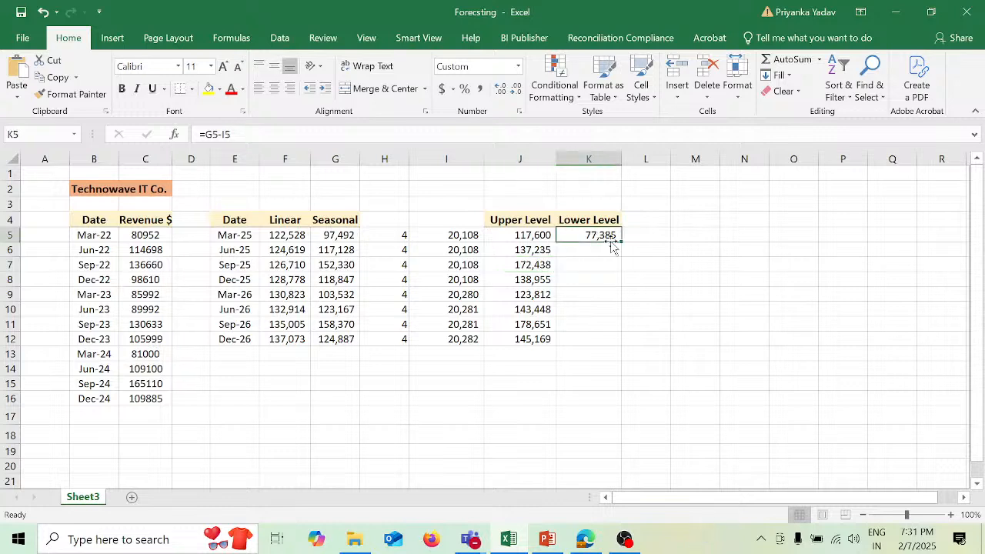
{"action": "left_click_drag", "start_coordinate": [623, 245], "coordinate": [624, 345]}
{"action": "double_click", "coordinate": [603, 339]}
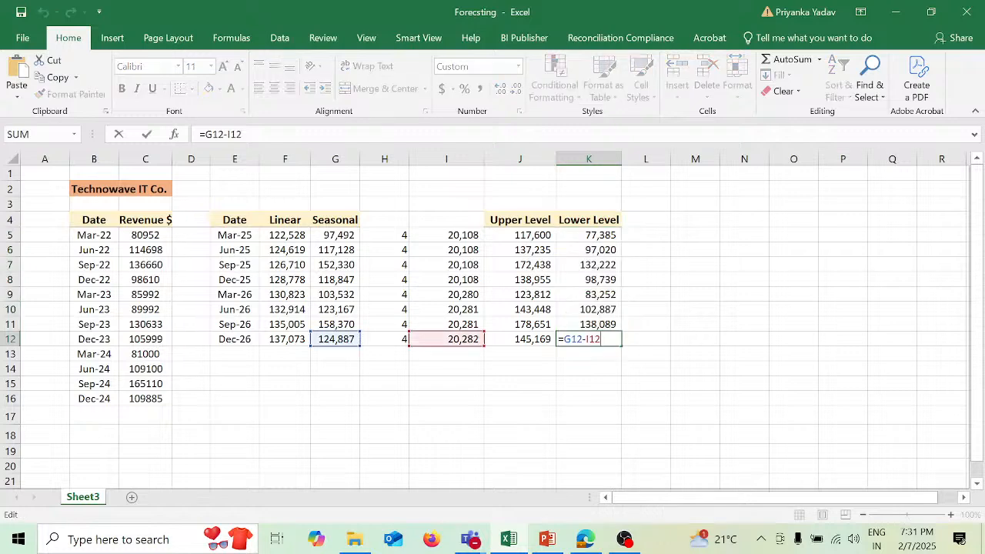
{"action": "key", "text": "Return"}
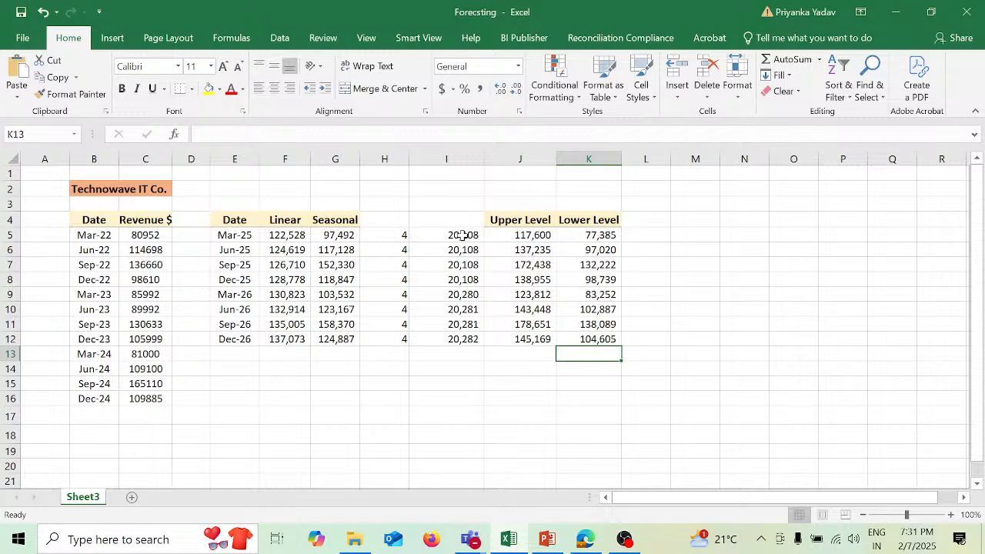
- Review the confidence intervals in I5:I12, the confidence level argument in I5 and the lower levels in K5:K12
{"action": "left_click_drag", "start_coordinate": [461, 235], "coordinate": [463, 340]}
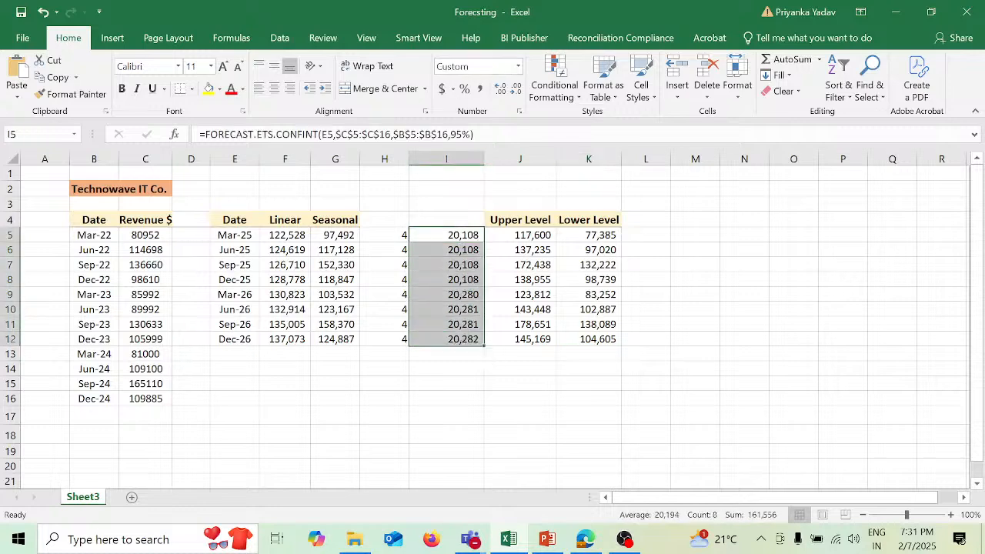
{"action": "left_click", "coordinate": [455, 134]}
{"action": "double_click", "coordinate": [456, 134]}
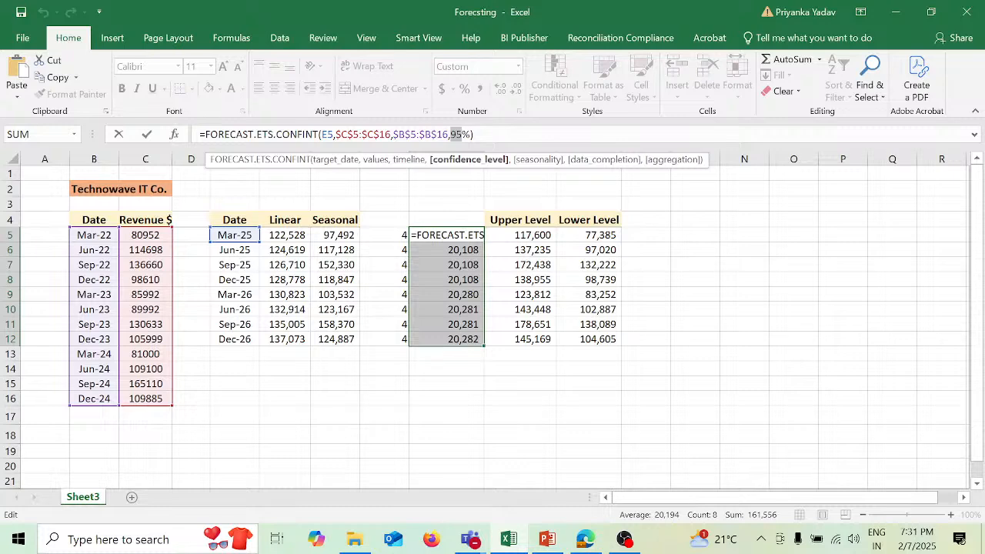
{"action": "key", "text": "Return"}
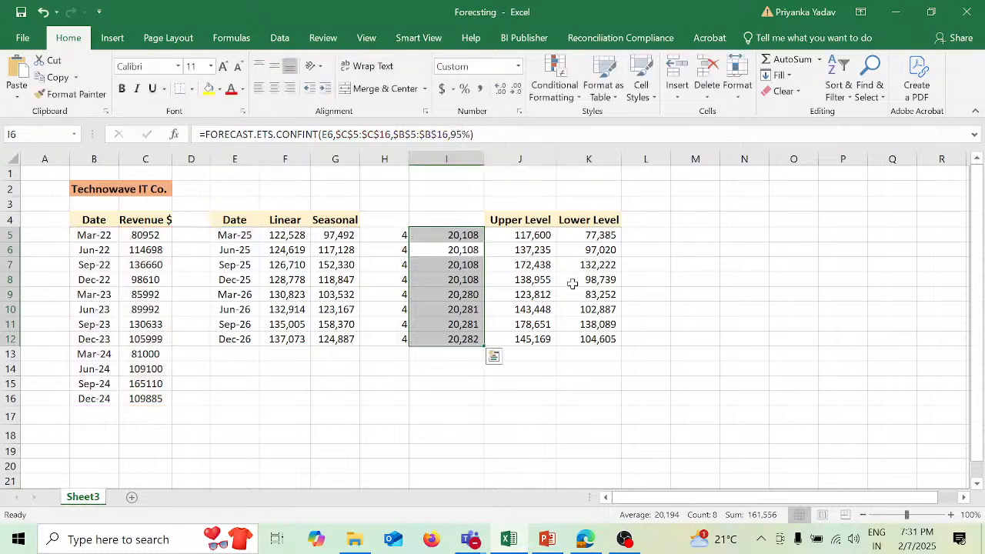
{"action": "left_click", "coordinate": [568, 373]}
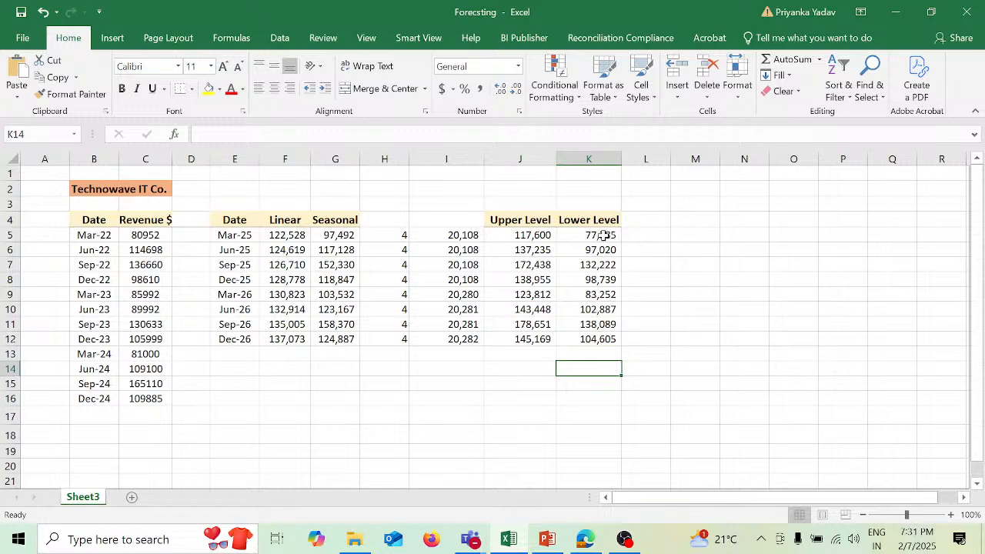
{"action": "left_click_drag", "start_coordinate": [603, 235], "coordinate": [620, 340]}
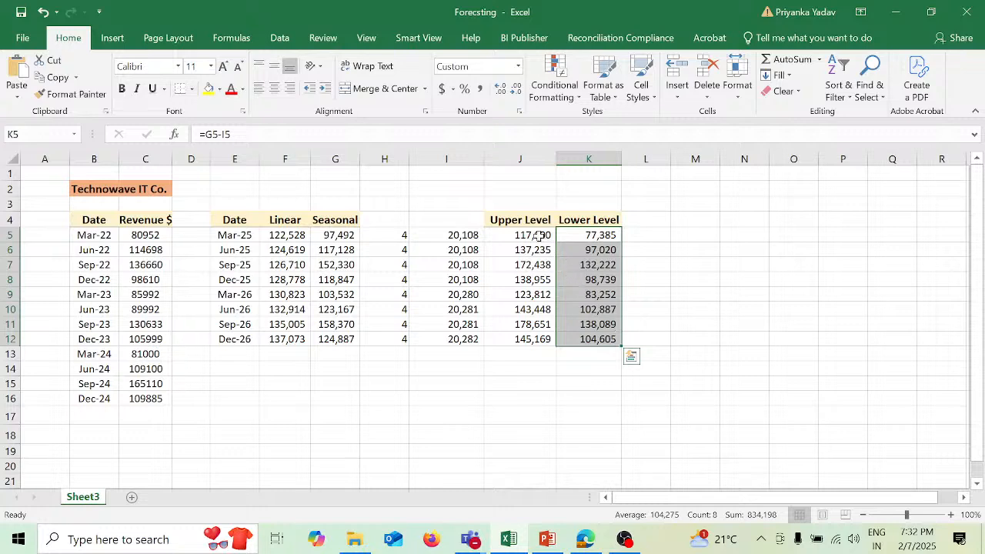
- Review the upper levels in J5:J12, then set the confidence level in I5 to 99% and fill the formula down to I12
{"action": "left_click", "coordinate": [538, 234]}
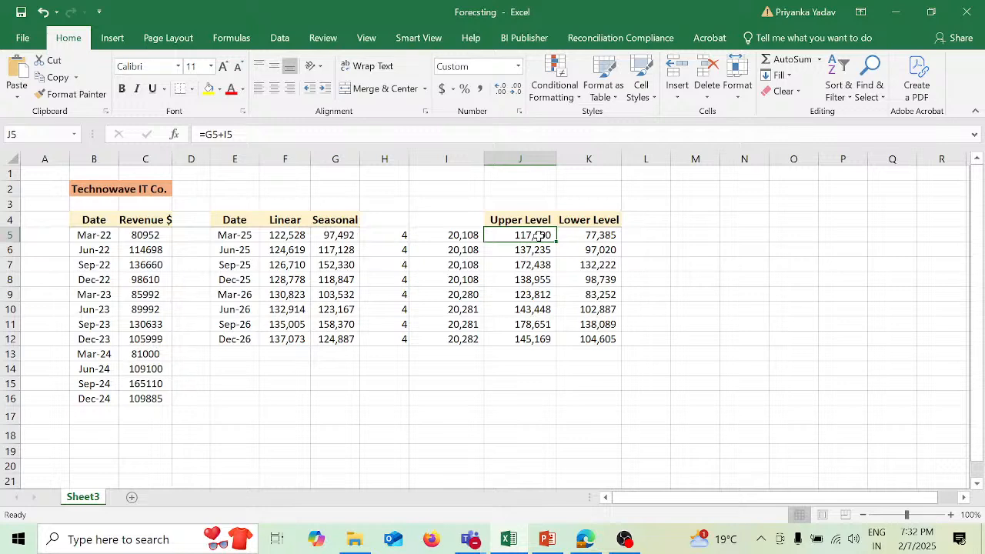
{"action": "left_click_drag", "start_coordinate": [557, 241], "coordinate": [553, 336]}
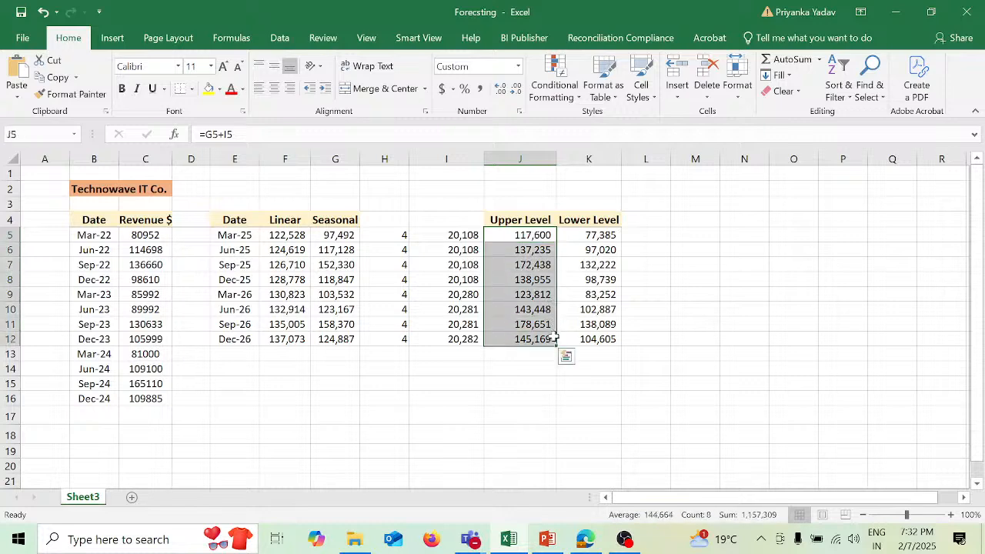
{"action": "left_click", "coordinate": [472, 235]}
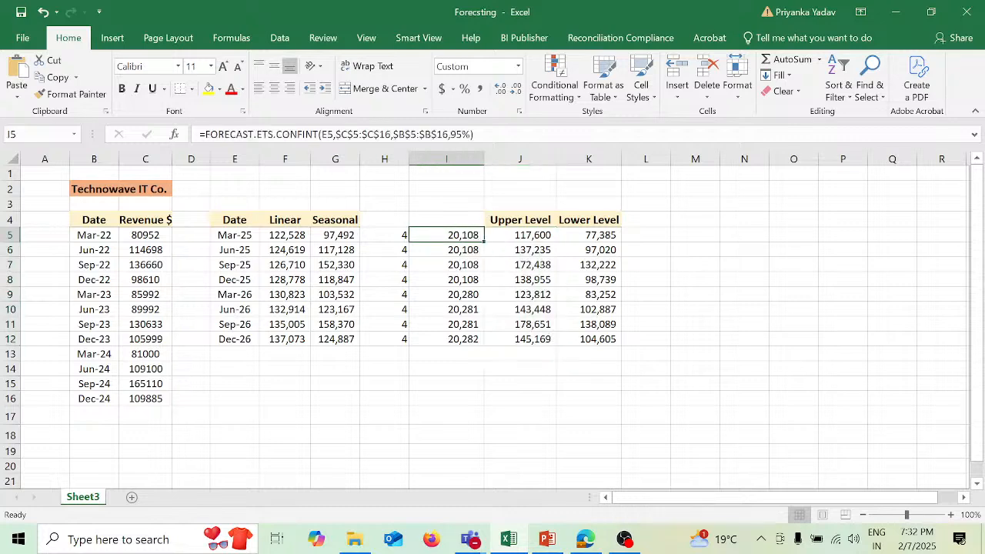
{"action": "left_click", "coordinate": [454, 135]}
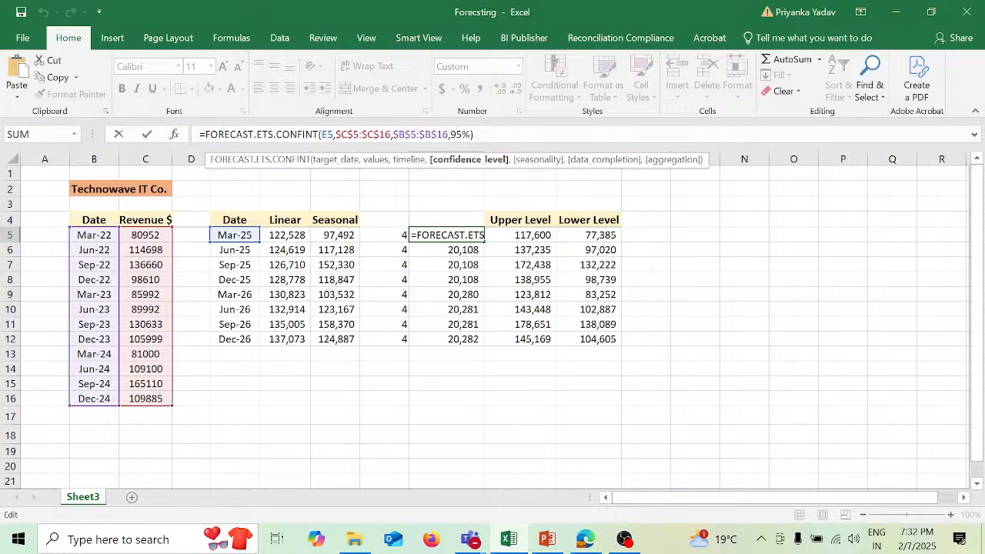
{"action": "type", "text": "9"}
{"action": "key", "text": "Delete"}
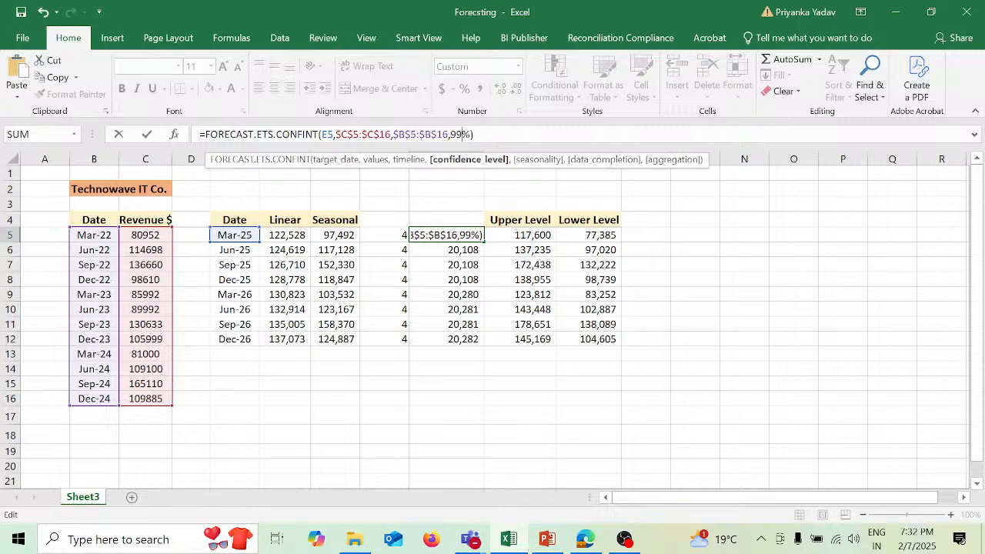
{"action": "key", "text": "Return"}
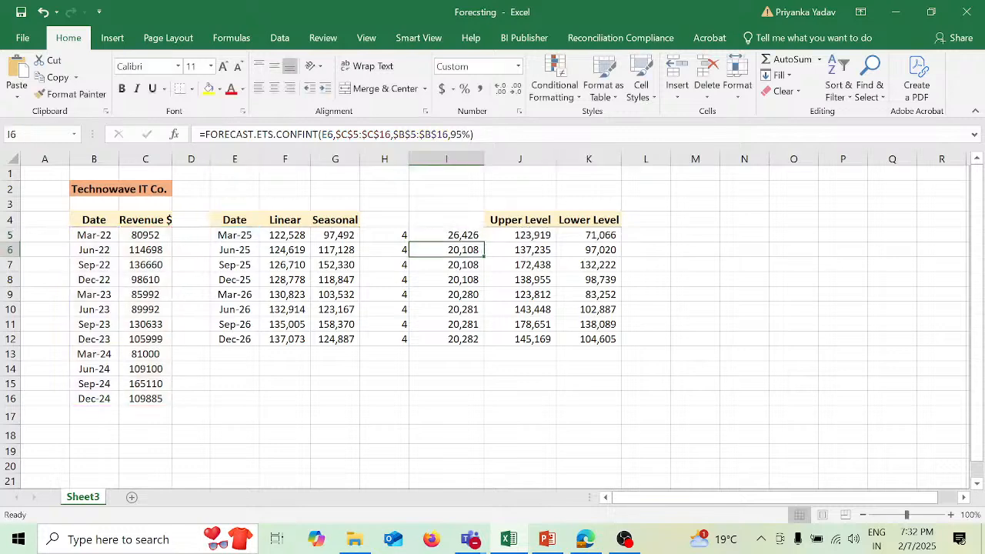
{"action": "left_click", "coordinate": [478, 236]}
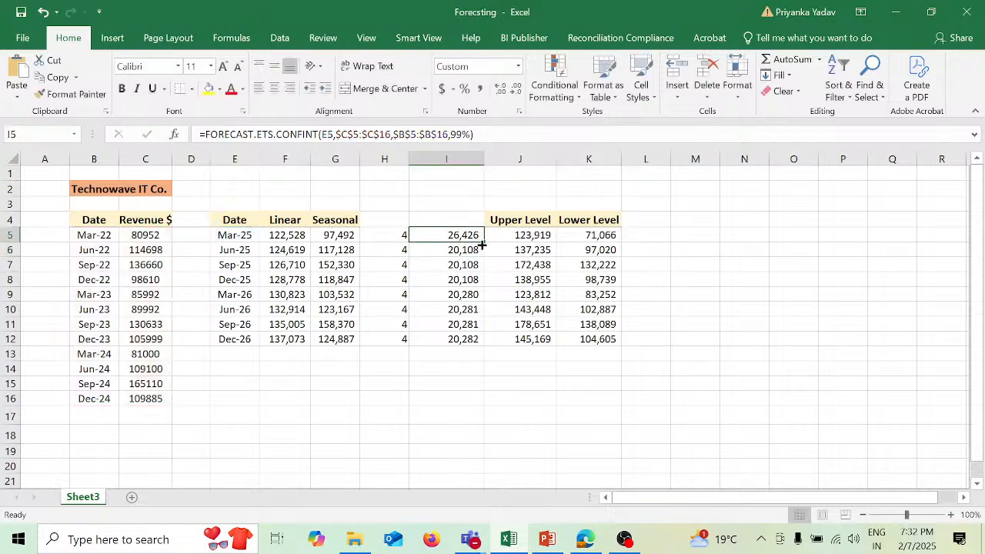
{"action": "left_click_drag", "start_coordinate": [489, 327], "coordinate": [488, 346]}
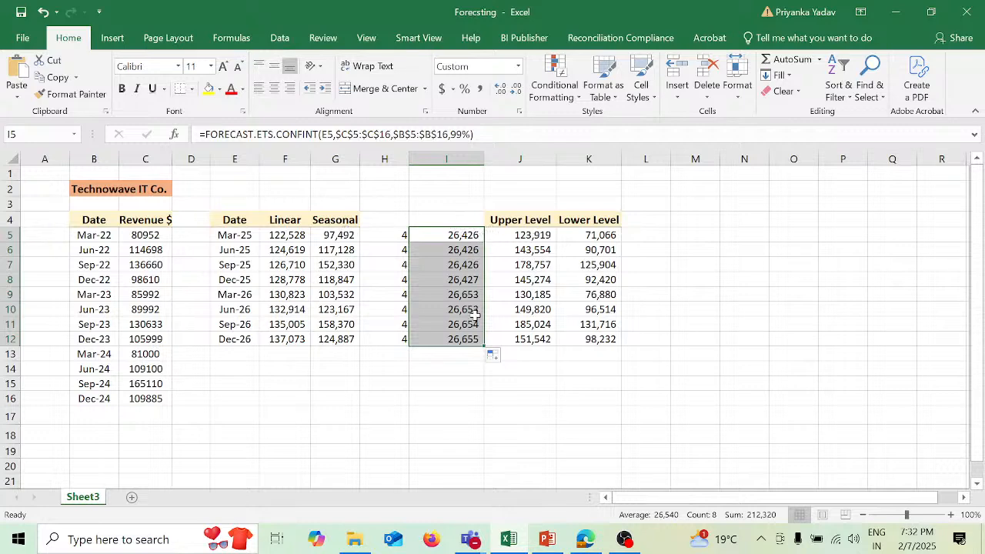
- Set the confidence level in the I5 formula to 90% and fill it down to I12
{"action": "left_click", "coordinate": [472, 237]}
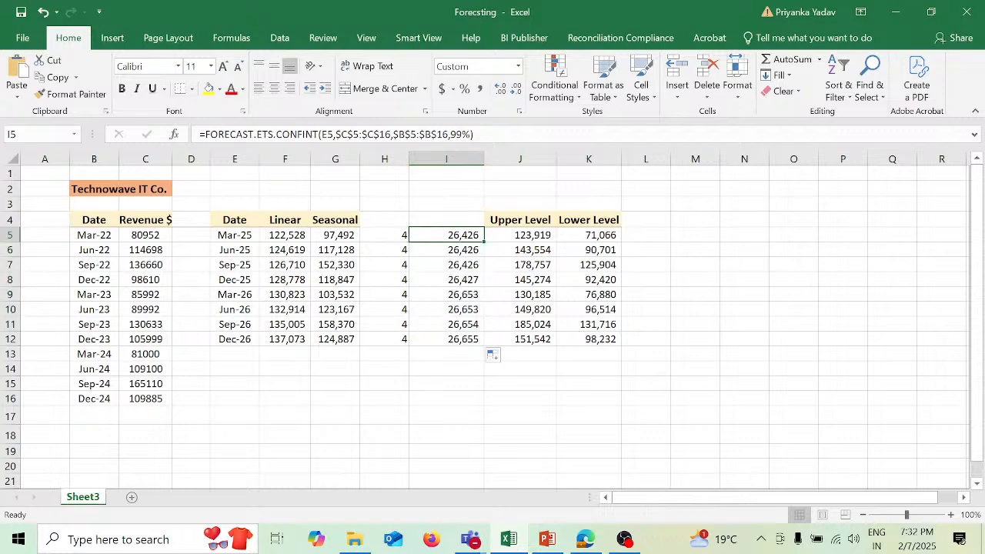
{"action": "left_click", "coordinate": [454, 136]}
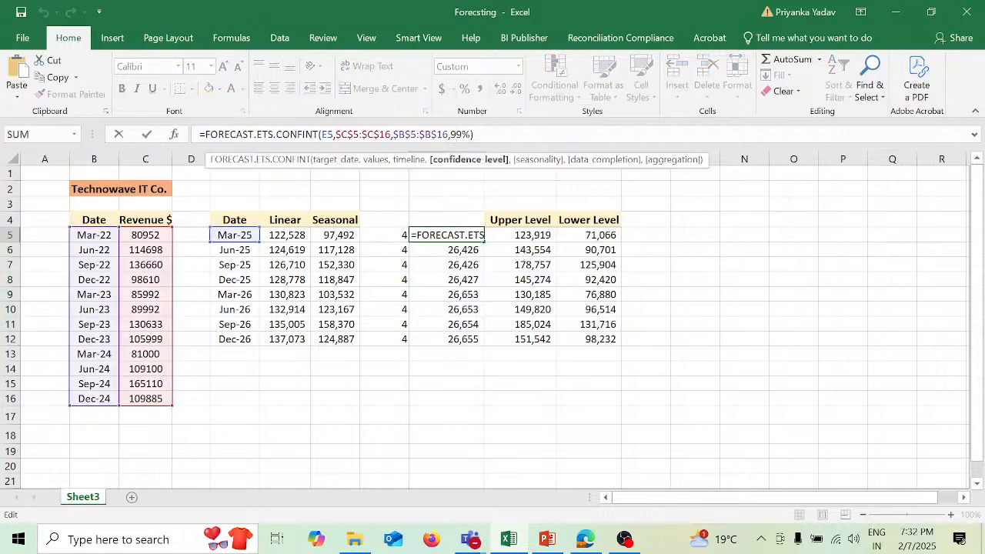
{"action": "type", "text": "0"}
{"action": "key", "text": "Delete"}
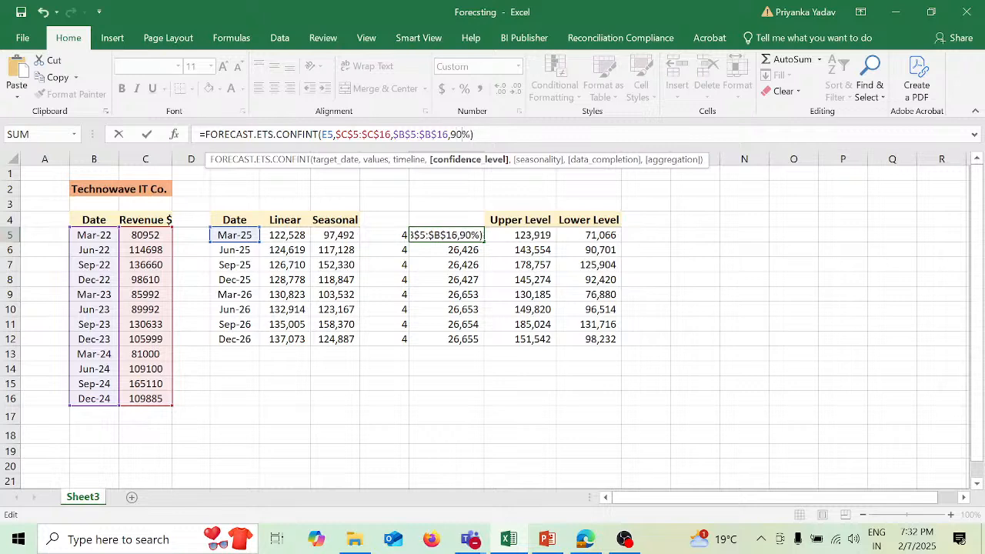
{"action": "key", "text": "Return"}
{"action": "key", "text": "Up"}
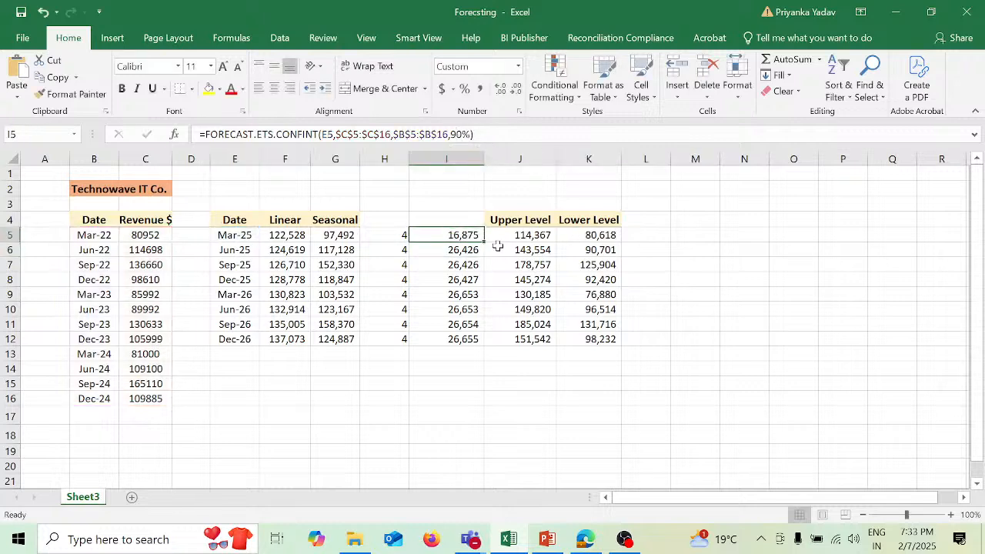
{"action": "left_click_drag", "start_coordinate": [484, 242], "coordinate": [486, 341]}
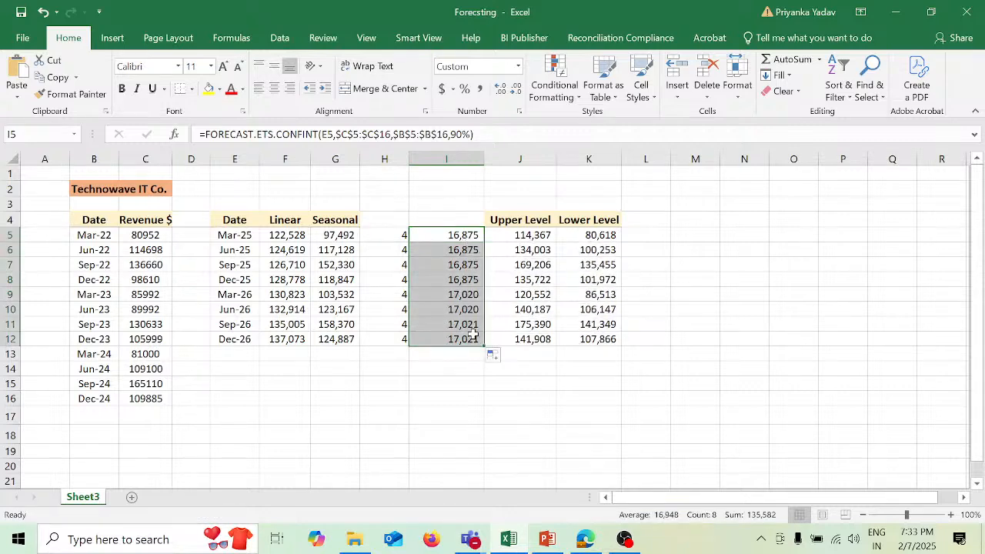
{"action": "left_click", "coordinate": [624, 366]}
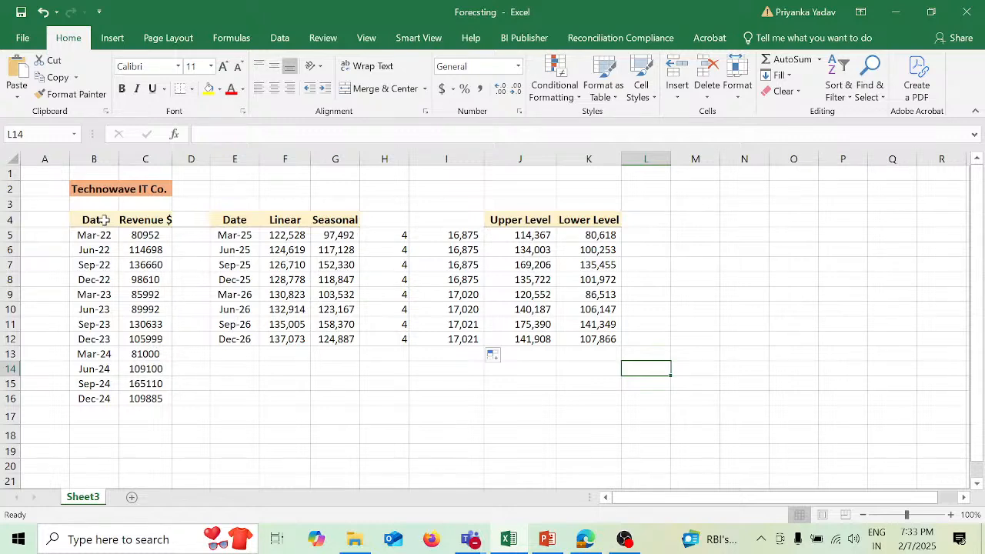
- Preview a forecast worksheet for the date and revenue data in B4:C16 and examine its additional options without creating it
{"action": "mouse_move", "coordinate": [104, 220]}
{"action": "left_mouse_down"}
{"action": "mouse_move", "coordinate": [147, 223]}
{"action": "mouse_move", "coordinate": [171, 403]}
{"action": "left_mouse_up"}
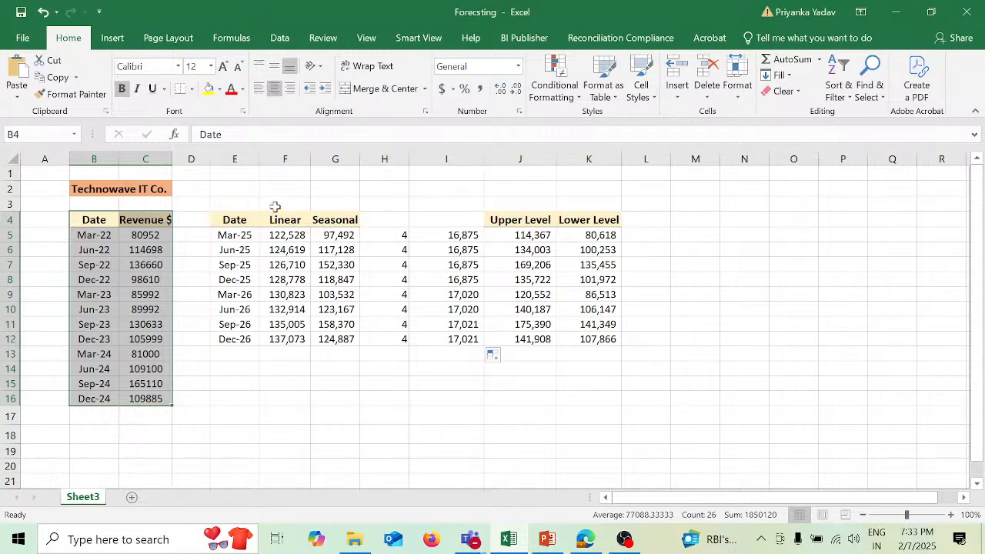
{"action": "left_click", "coordinate": [281, 40]}
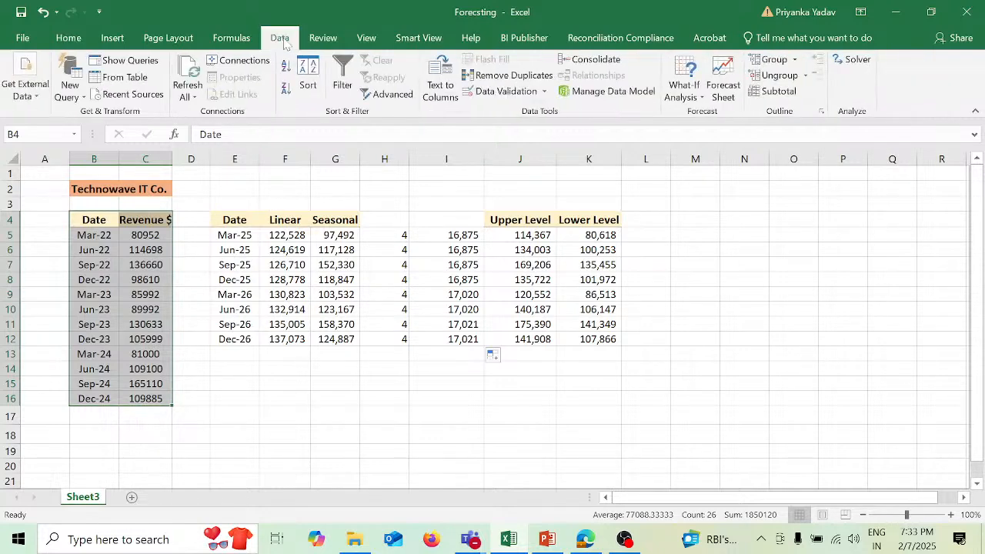
{"action": "left_click", "coordinate": [728, 91]}
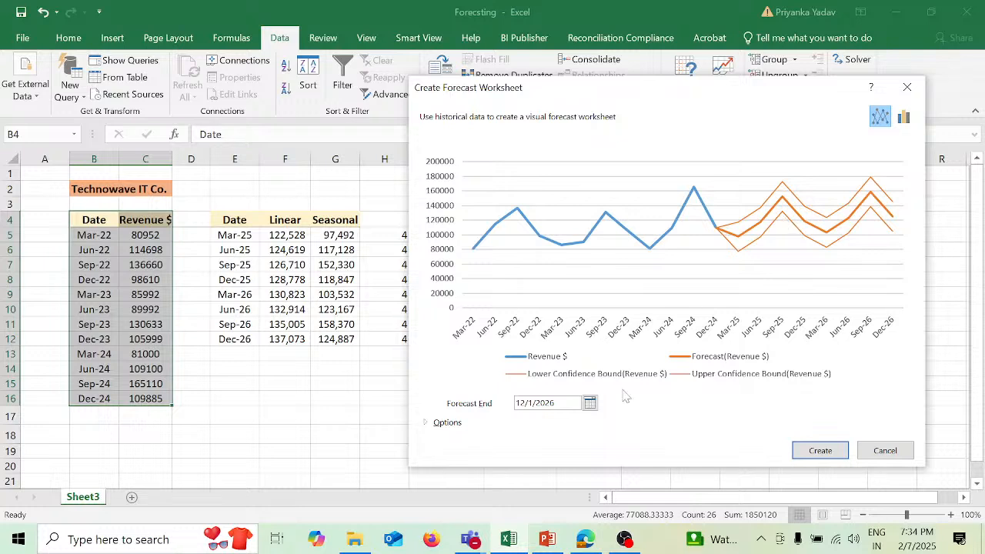
{"action": "left_click", "coordinate": [428, 423]}
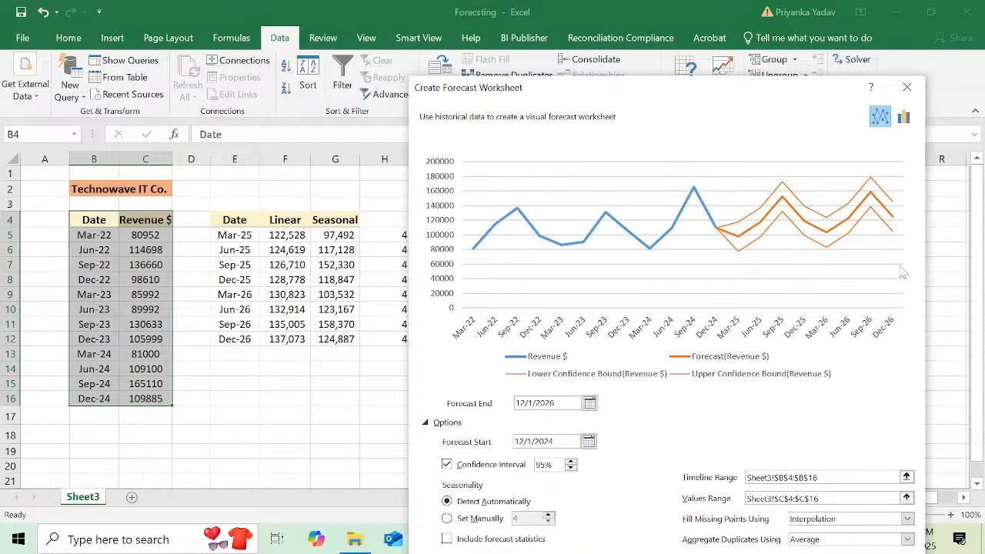
{"action": "left_click", "coordinate": [906, 88]}
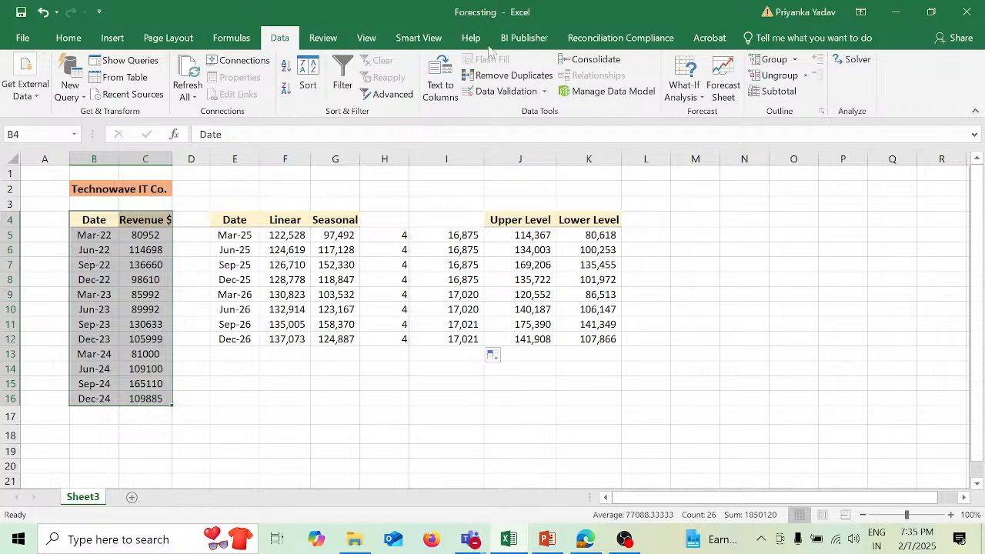
- Create a forecast worksheet with a line chart ending 12/1/2026 from B4:C16 and move the chart beside the table, clear of its columns
{"action": "left_click", "coordinate": [721, 78]}
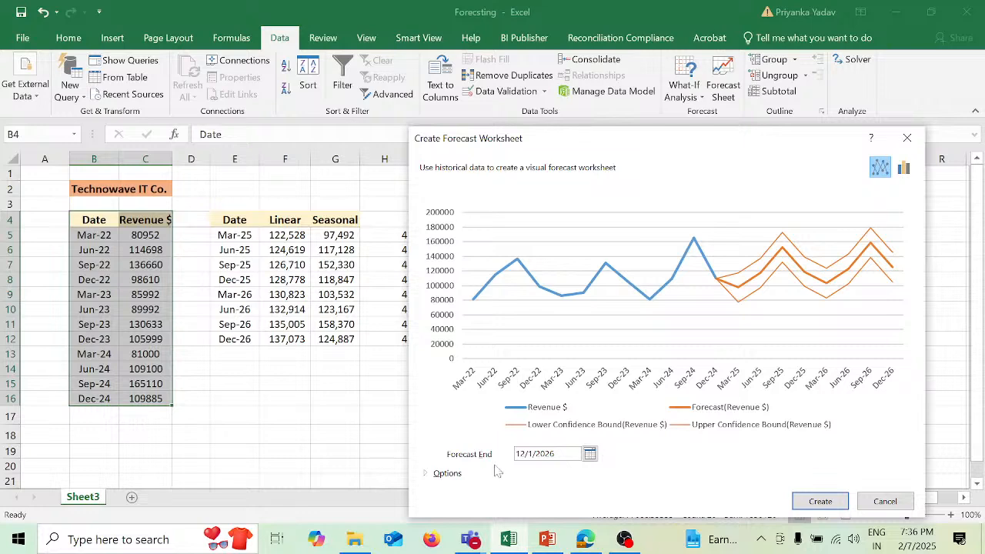
{"action": "left_click", "coordinate": [820, 499]}
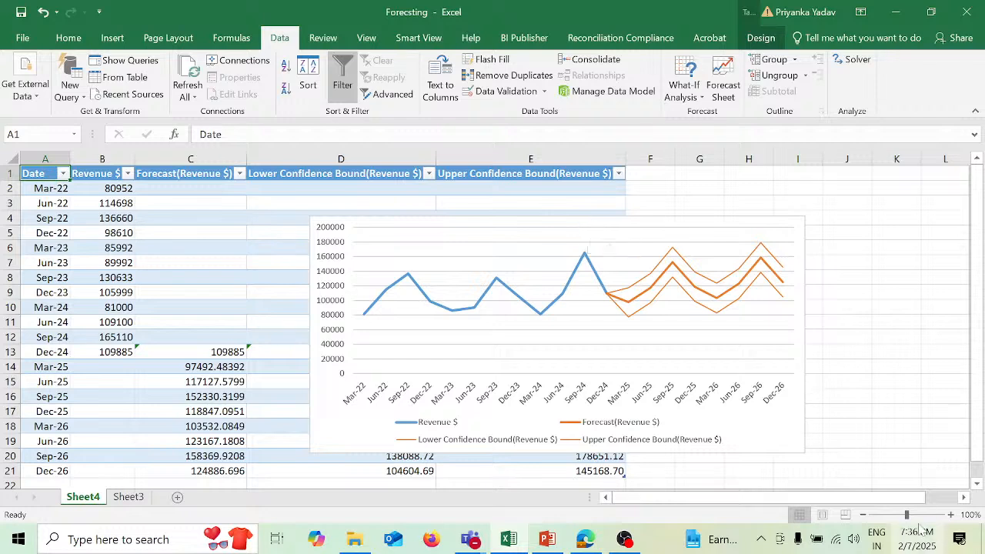
{"action": "left_click_drag", "start_coordinate": [907, 515], "coordinate": [902, 515]}
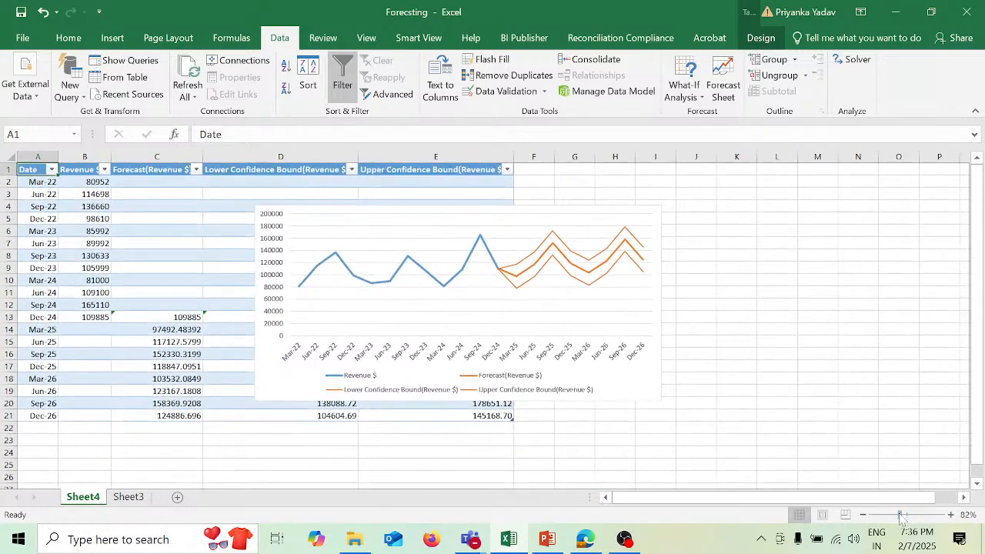
{"action": "left_click", "coordinate": [546, 210]}
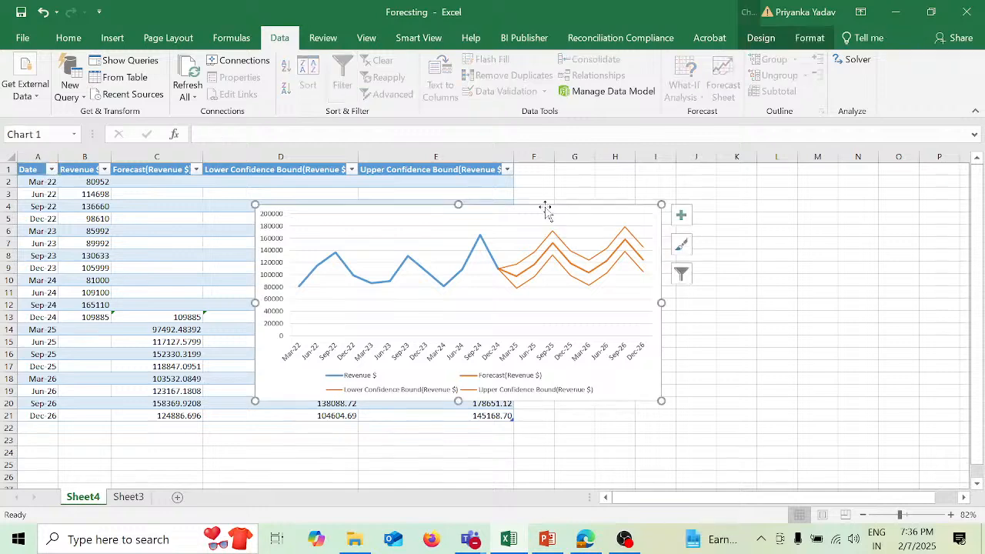
{"action": "left_click_drag", "start_coordinate": [545, 209], "coordinate": [811, 182]}
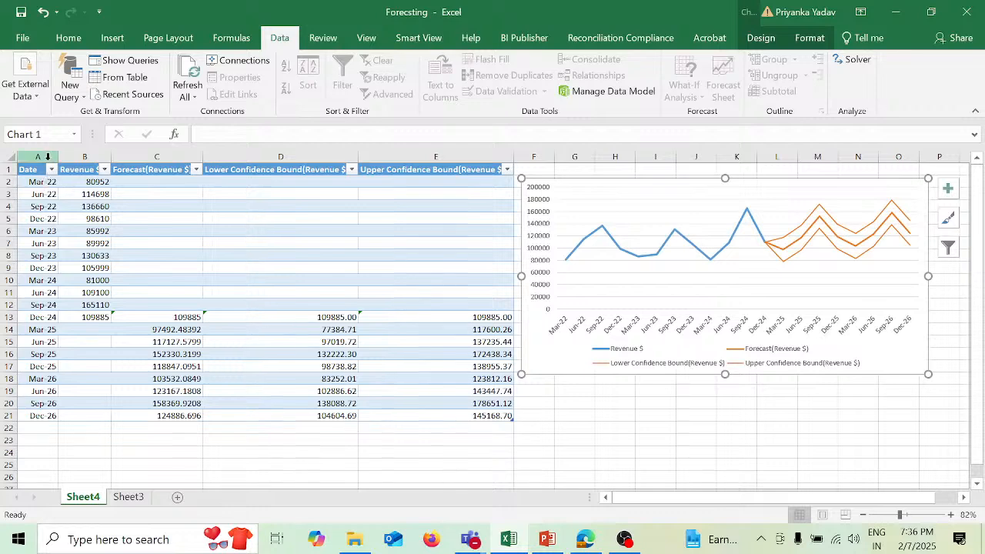
- Review the date and revenue columns A and B of the forecast worksheet
{"action": "left_click_drag", "start_coordinate": [48, 157], "coordinate": [84, 156]}
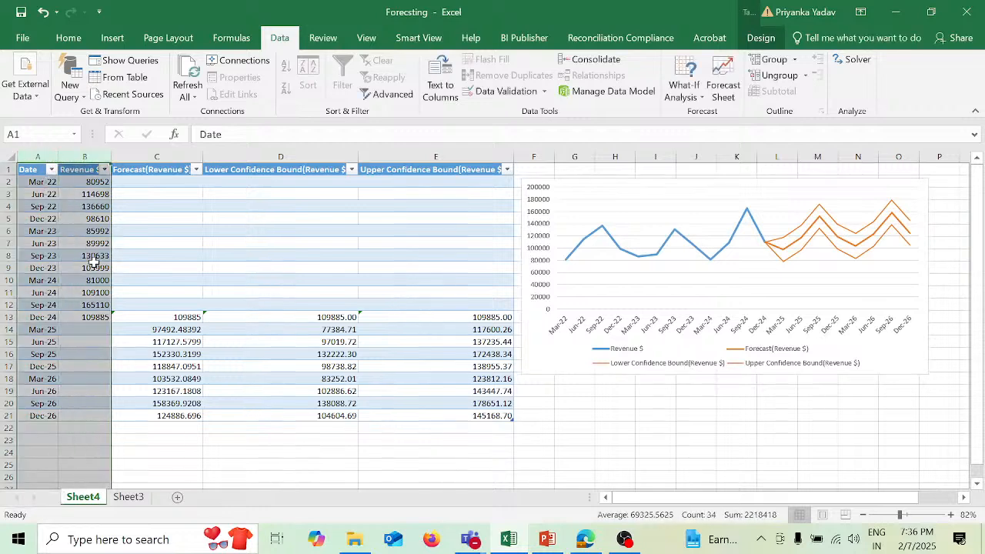